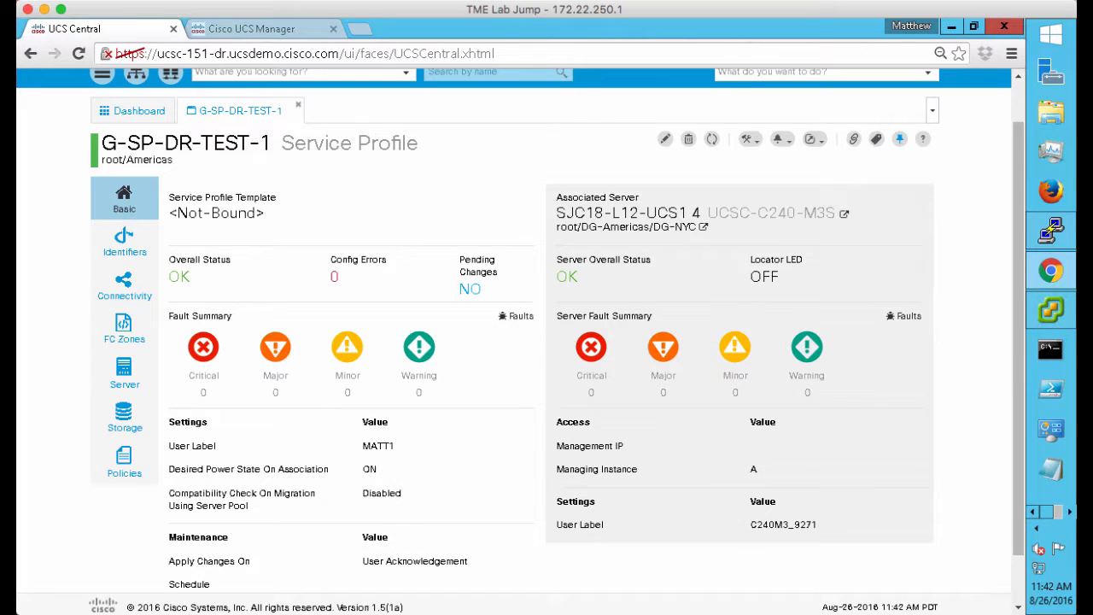
Switch to UCS Manager and browse the equipment to rack Server 4
left_click(1070, 512)
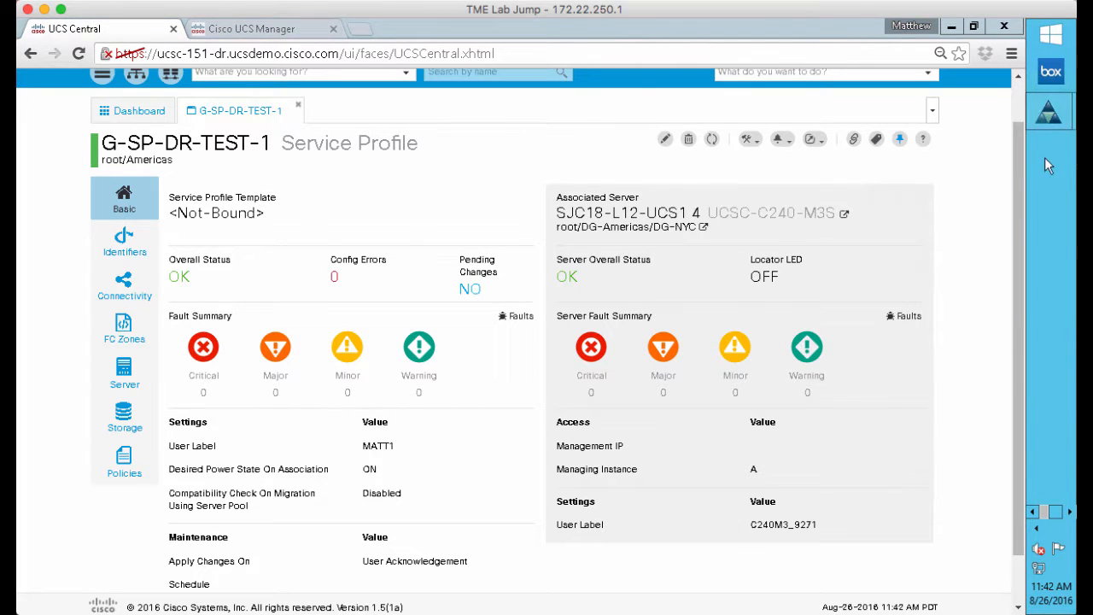
mouse_move(1050, 118)
left_click(964, 118)
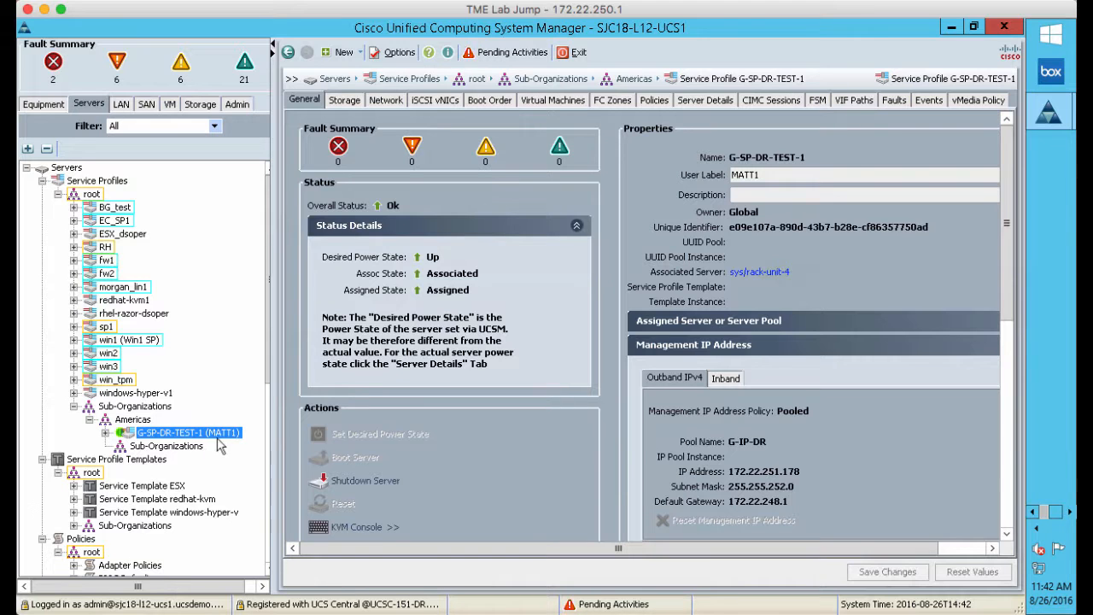
left_click(53, 107)
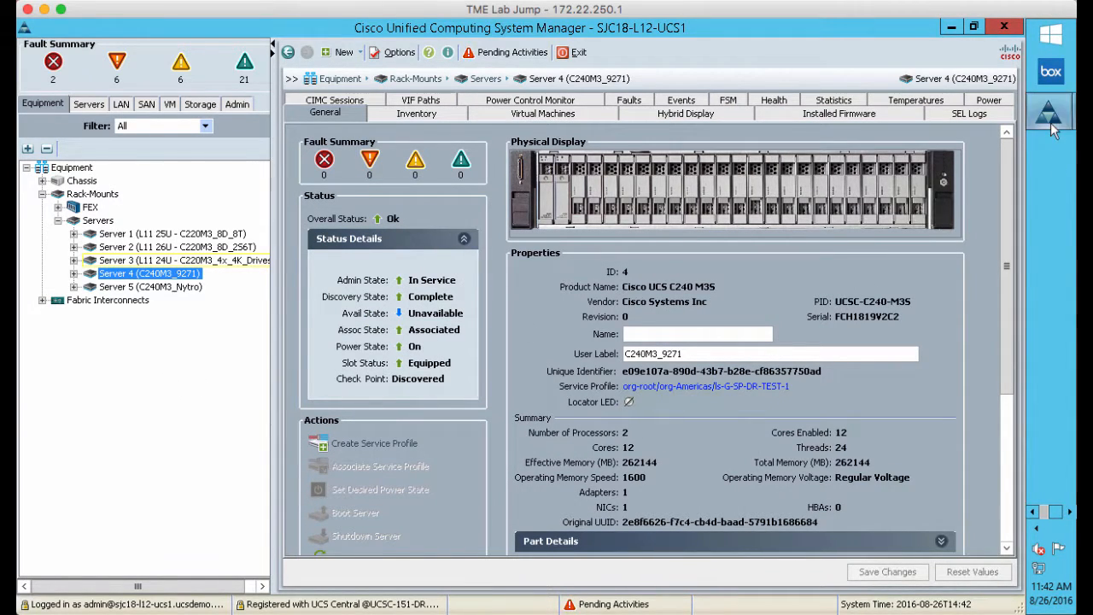
Check Server 4's KVM console for continuous ping replies, then minimize it
mouse_move(1051, 122)
left_click(952, 226)
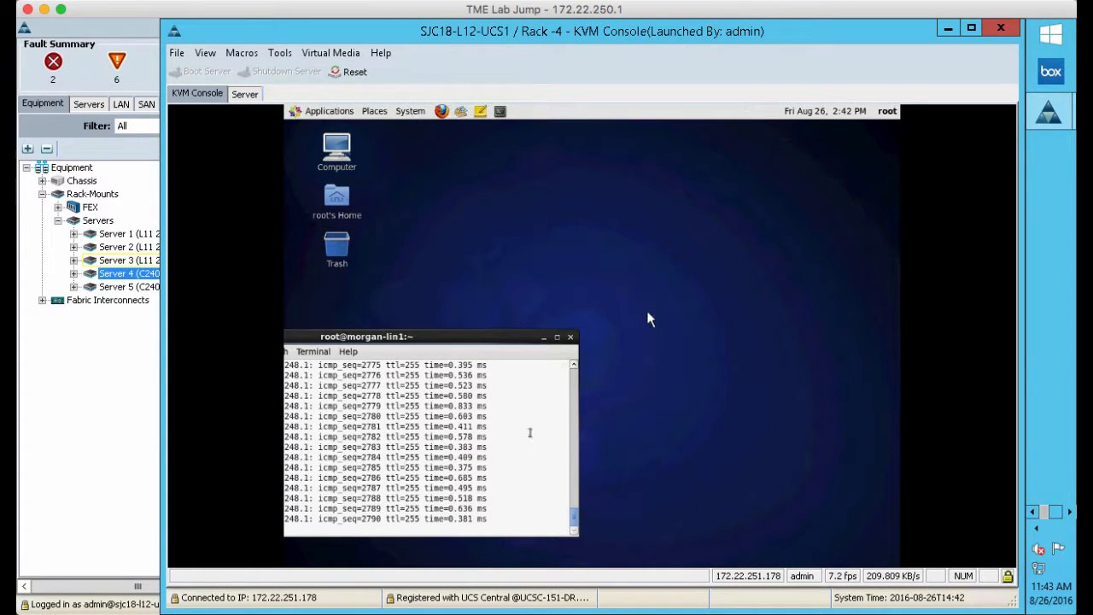
left_click(947, 29)
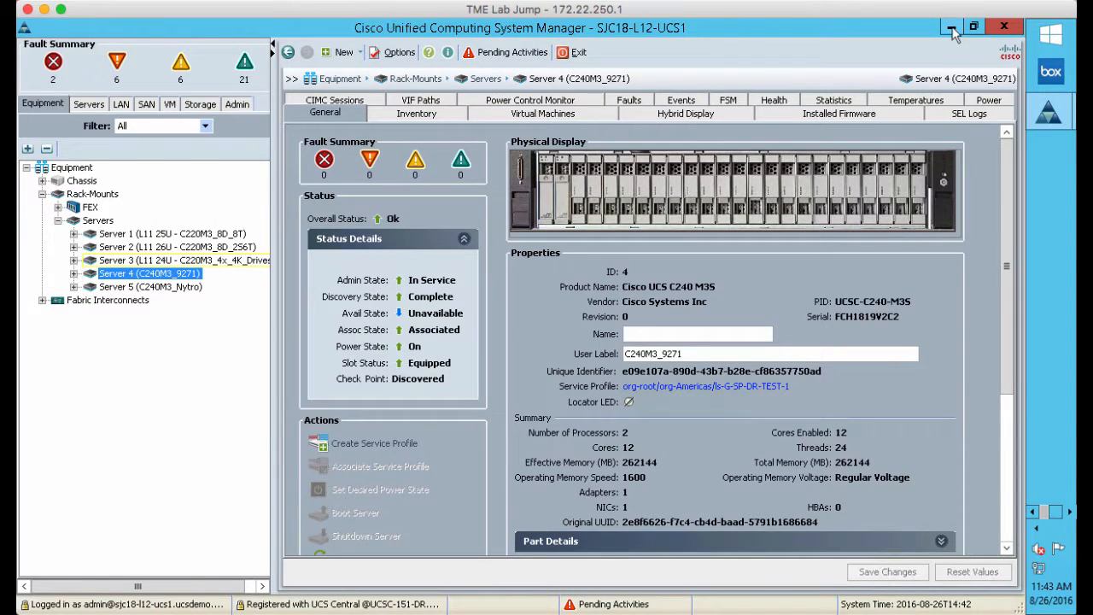
Back in UCS Central, open Backup and Restore for UCS Central to list DR-BACKUP-1.tgz
left_click(952, 29)
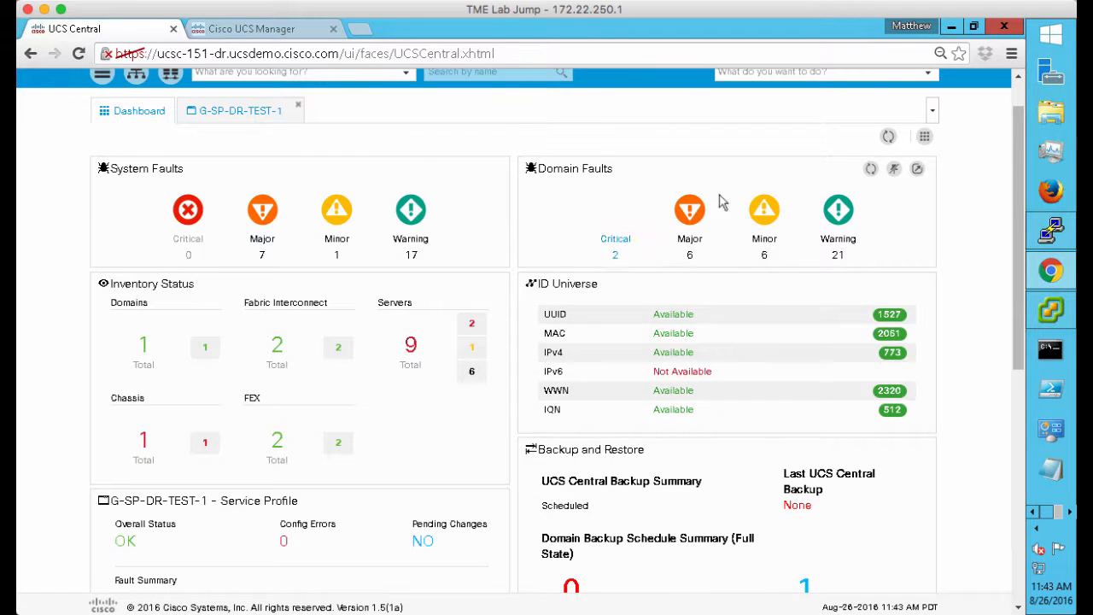
scroll(858, 162, "up", 1)
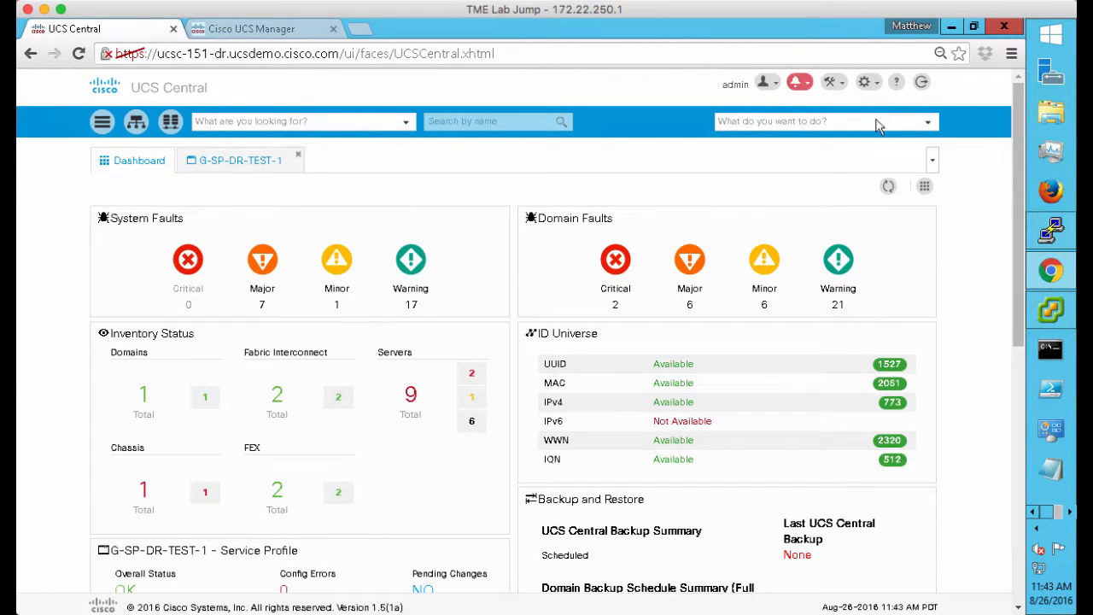
left_click(835, 83)
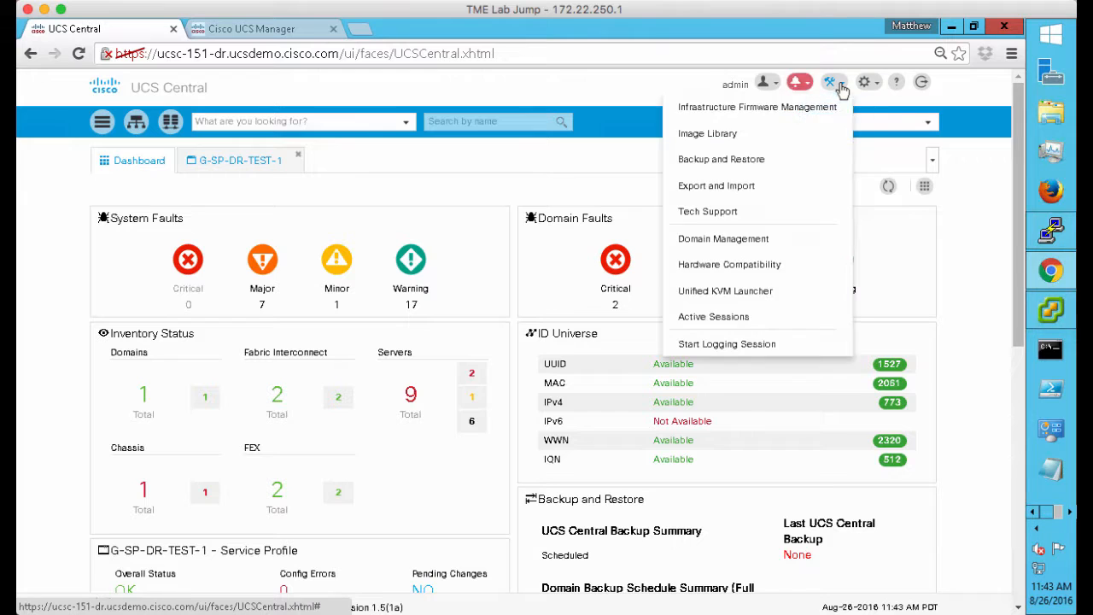
left_click(764, 161)
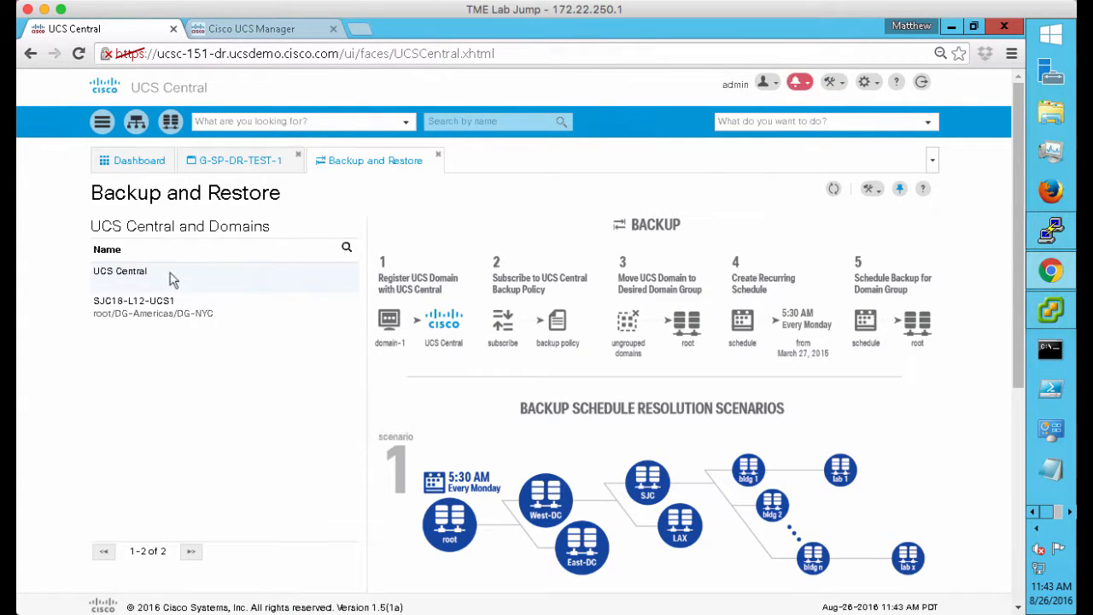
left_click(125, 277)
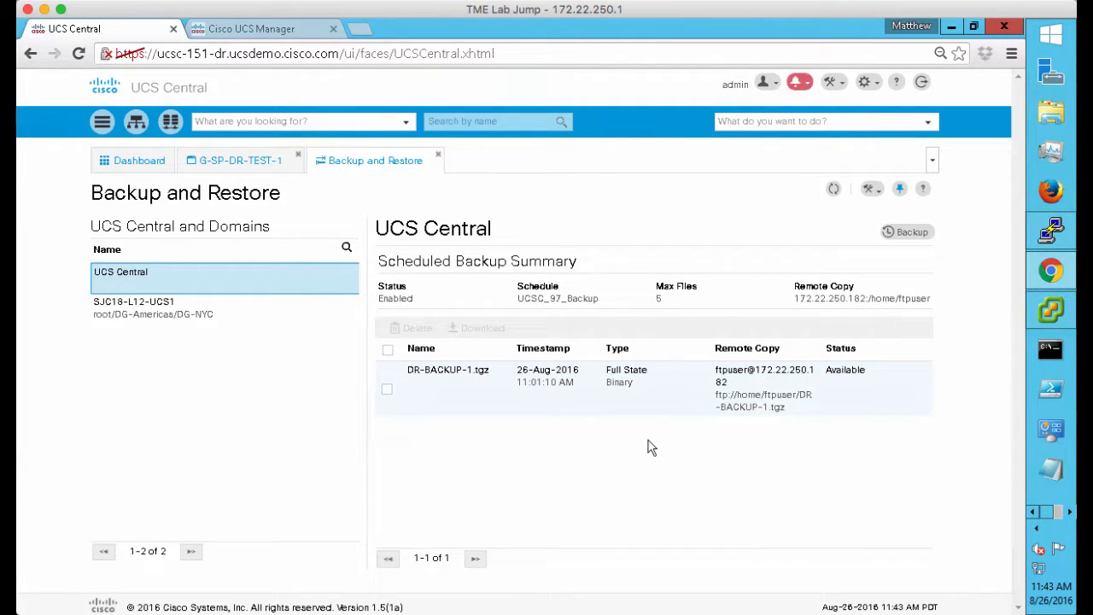
Start a new backup with FTP remote copy to path /home/ftpuser/DR-BACKUP-2
left_click(910, 235)
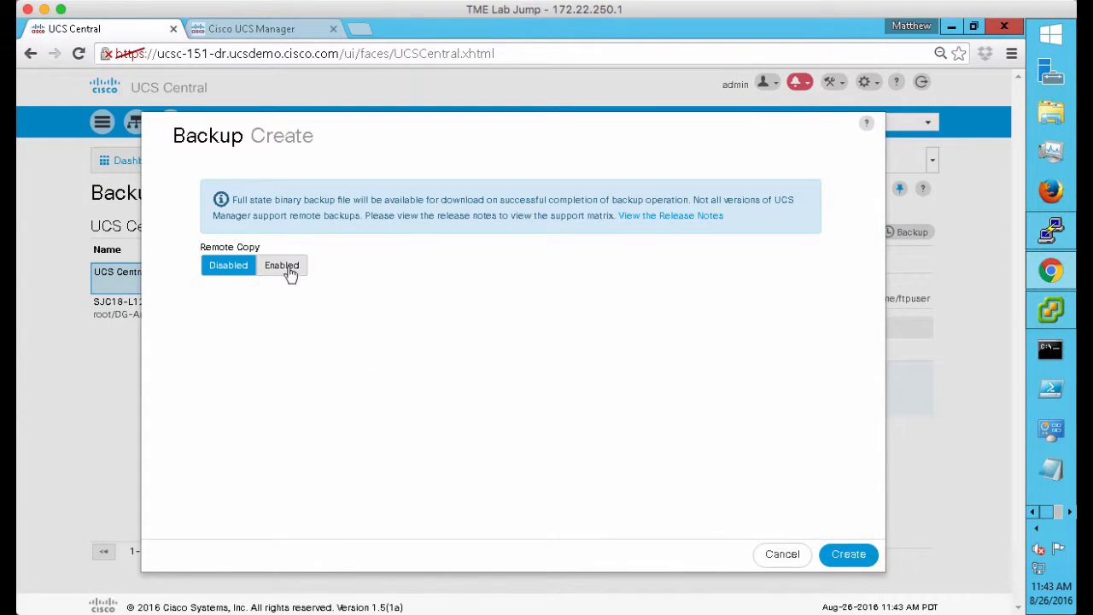
left_click(285, 268)
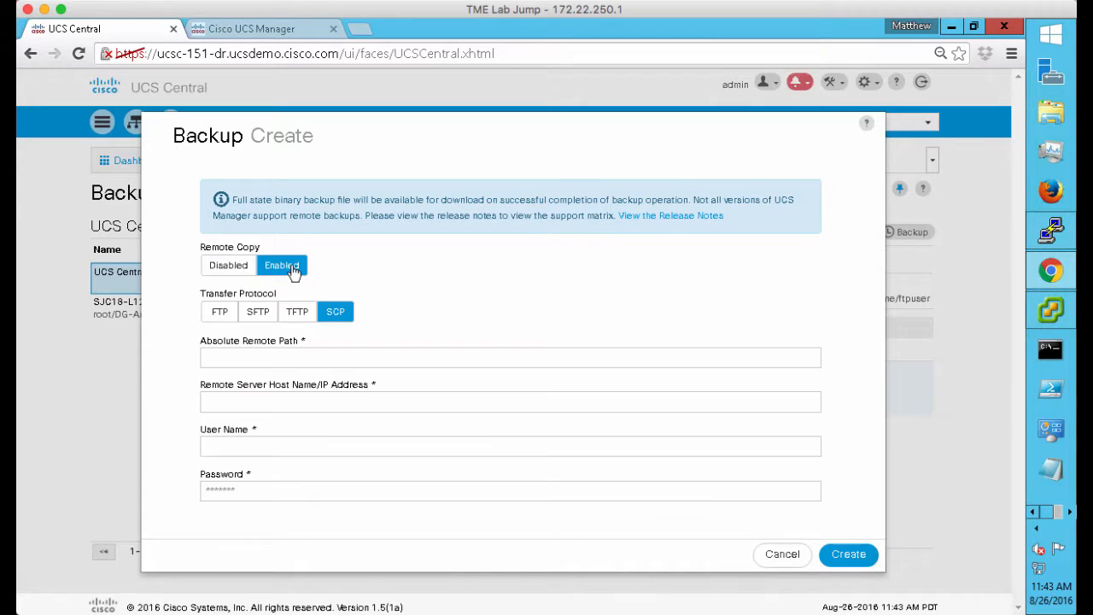
left_click(219, 312)
left_click(233, 356)
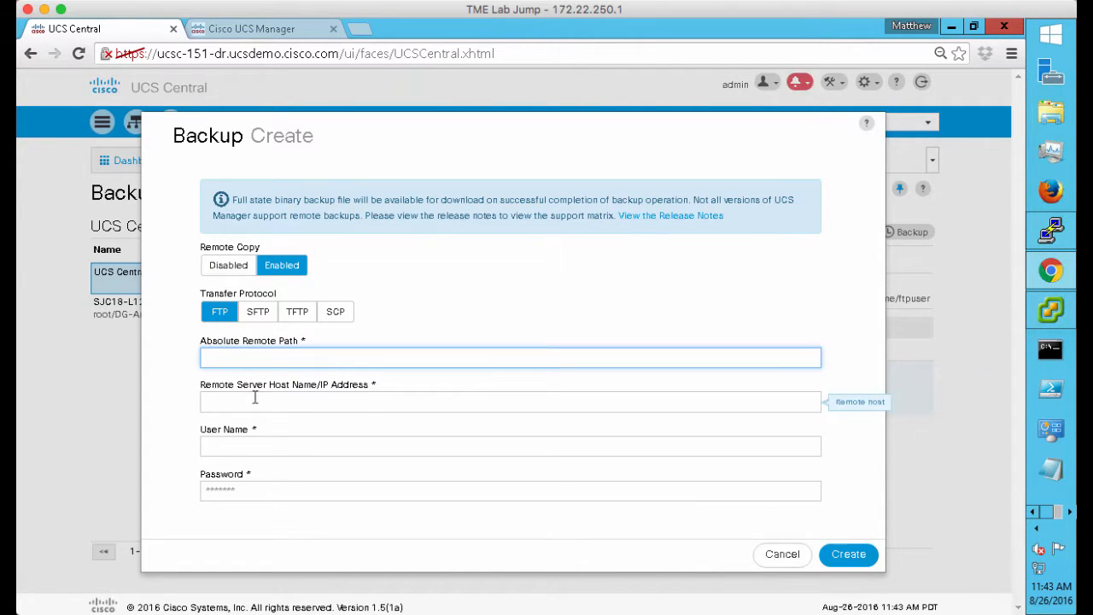
type("/home/ftpuser/")
type("DR-BACKUP")
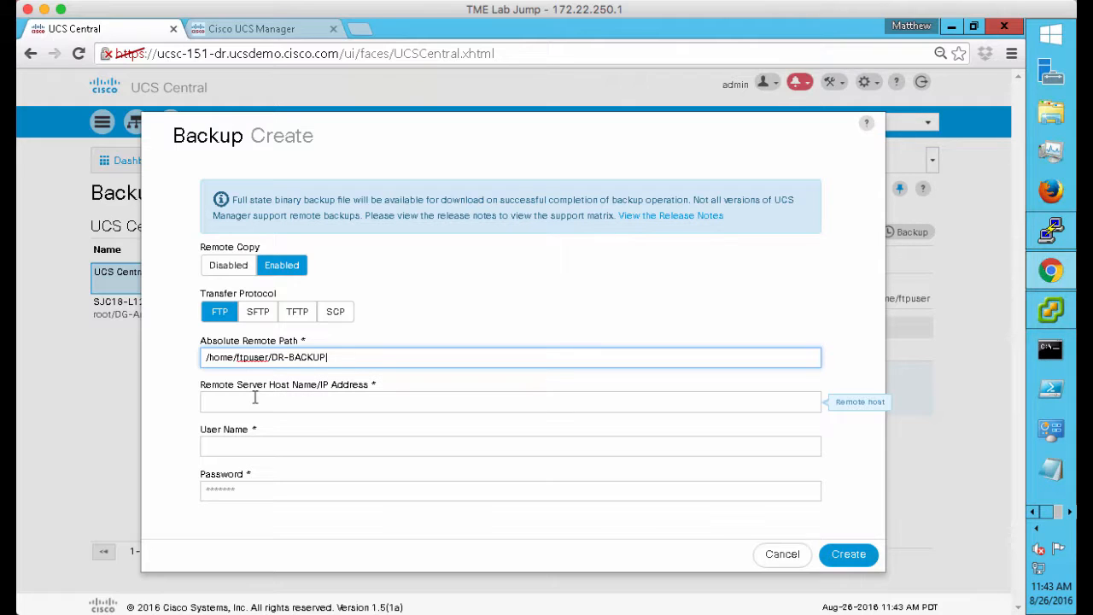
type("-2.tgz")
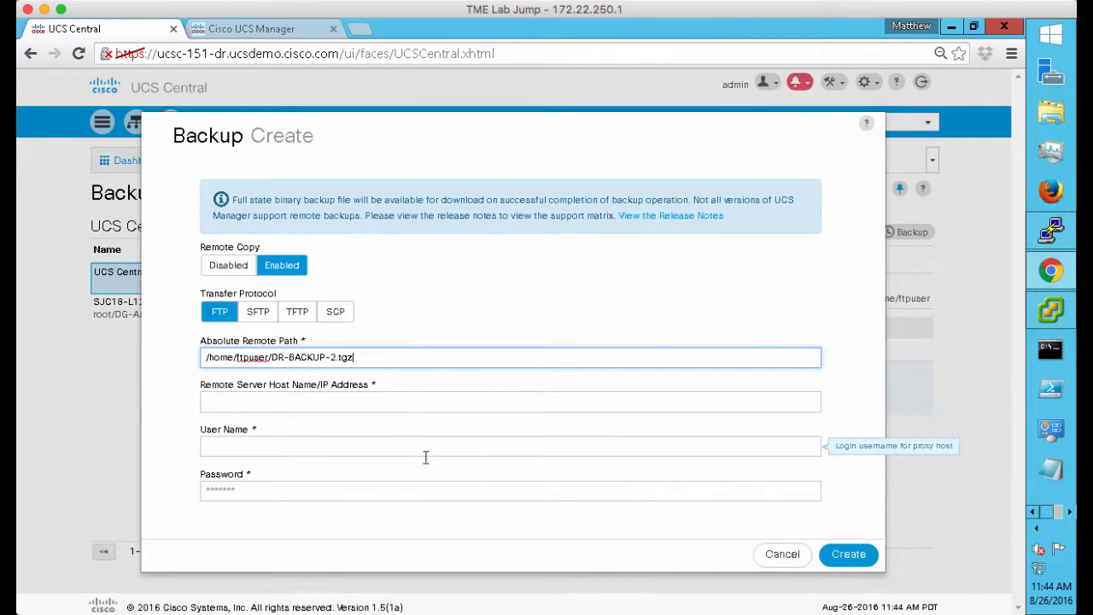
Enter host 172.22.250.182 with the FTP user name and password, and create the backup
left_click(318, 403)
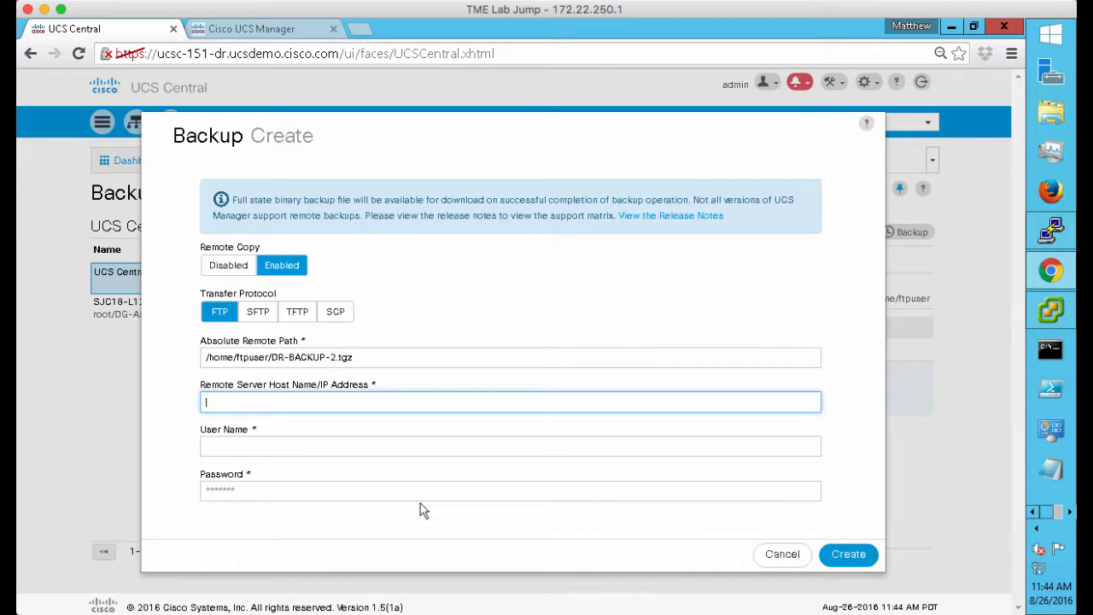
type("172.22.250.182")
key("Tab")
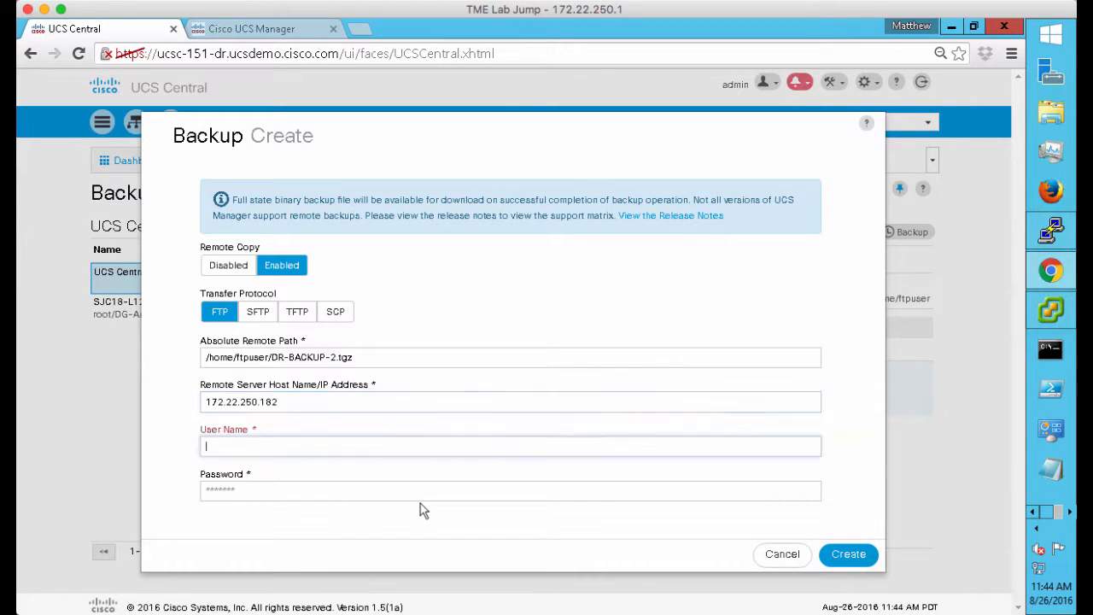
type("ftpus")
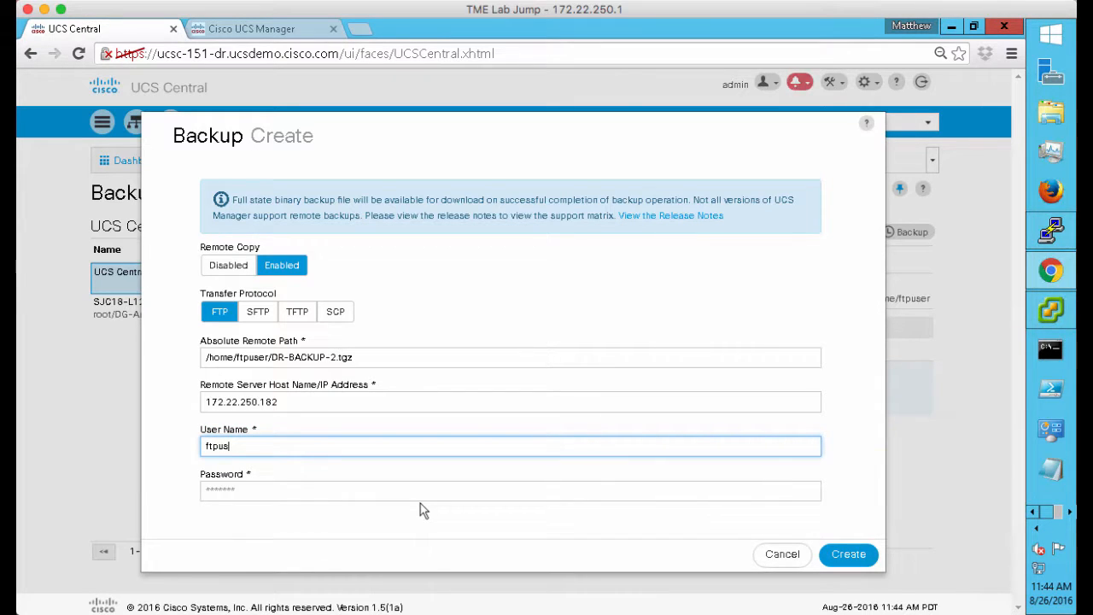
type("er")
key("Tab")
type("C")
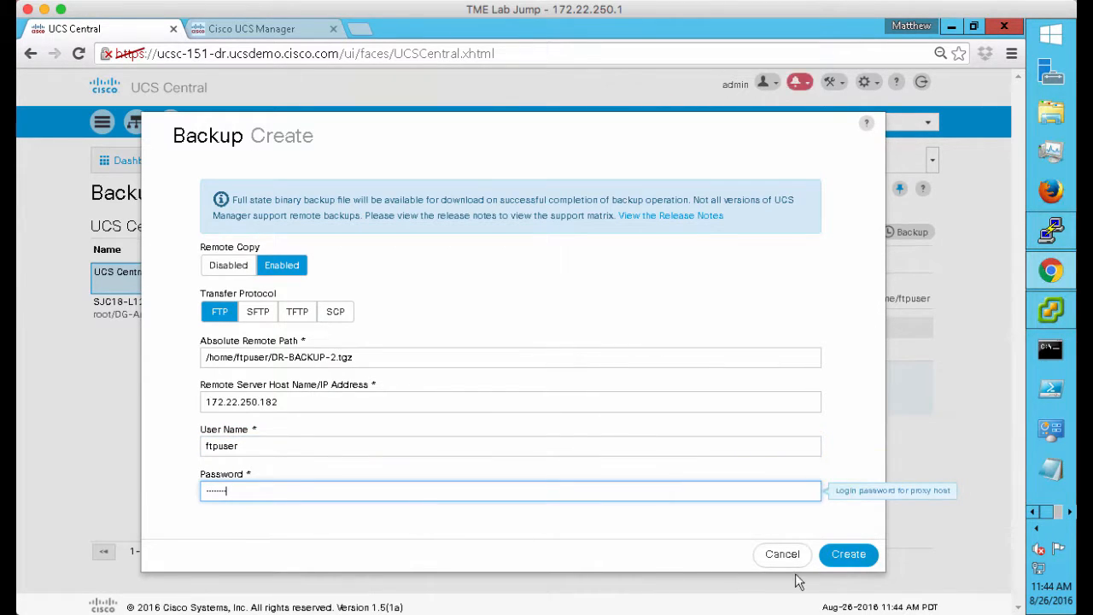
left_click(848, 555)
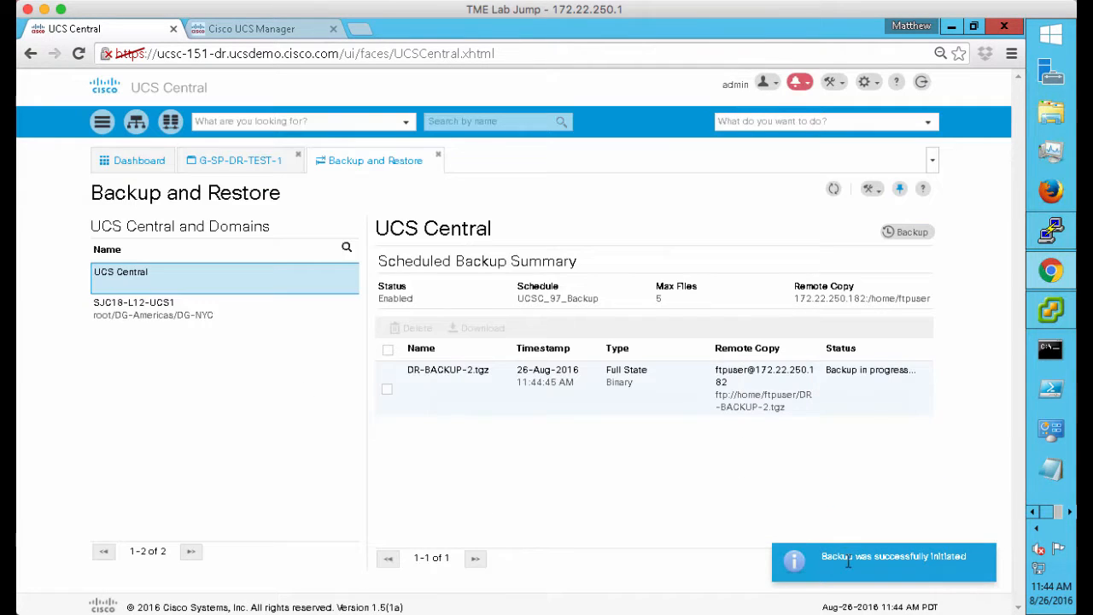
Watch DR-BACKUP-2.tgz until it shows Available, then bring up the FTP server terminal
left_click(585, 404)
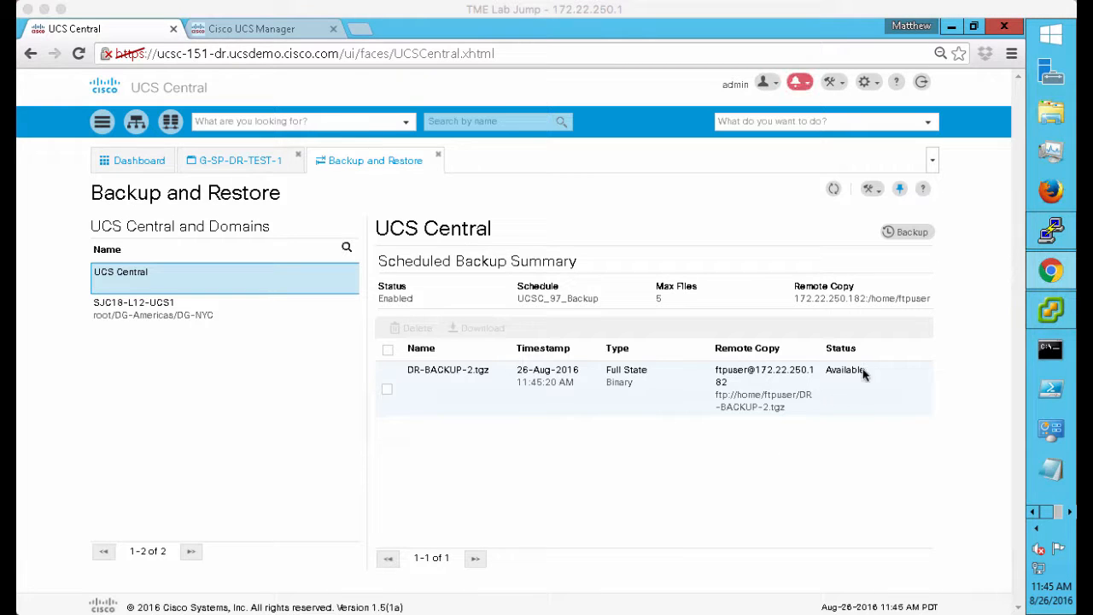
left_click(1053, 235)
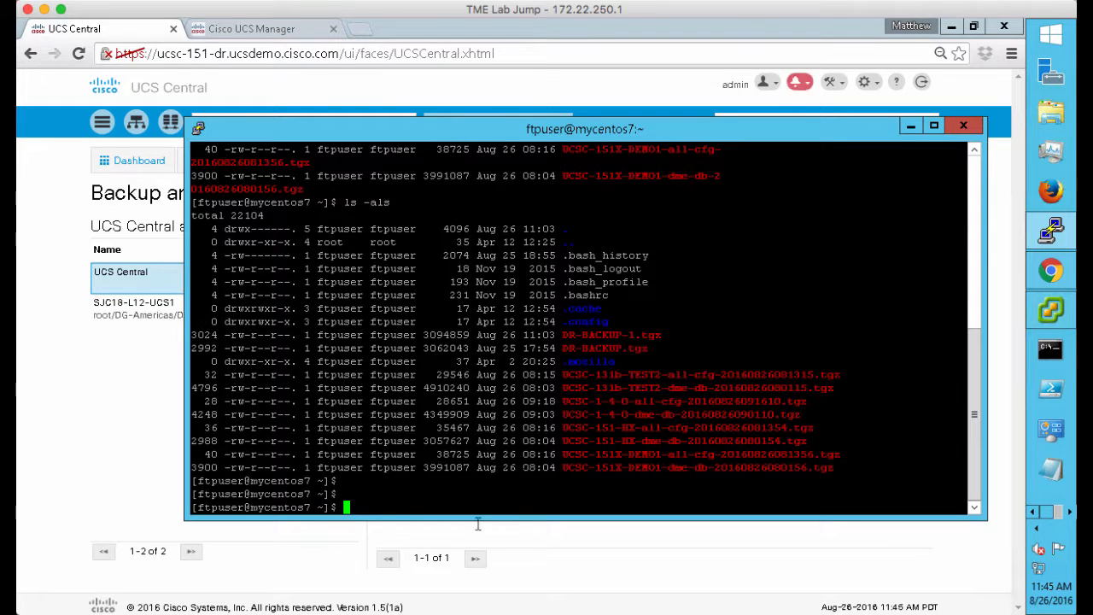
Rerun ls -als to confirm DR-BACKUP-2.tgz reached the FTP server, then minimize PuTTY
key("Up")
key("Return")
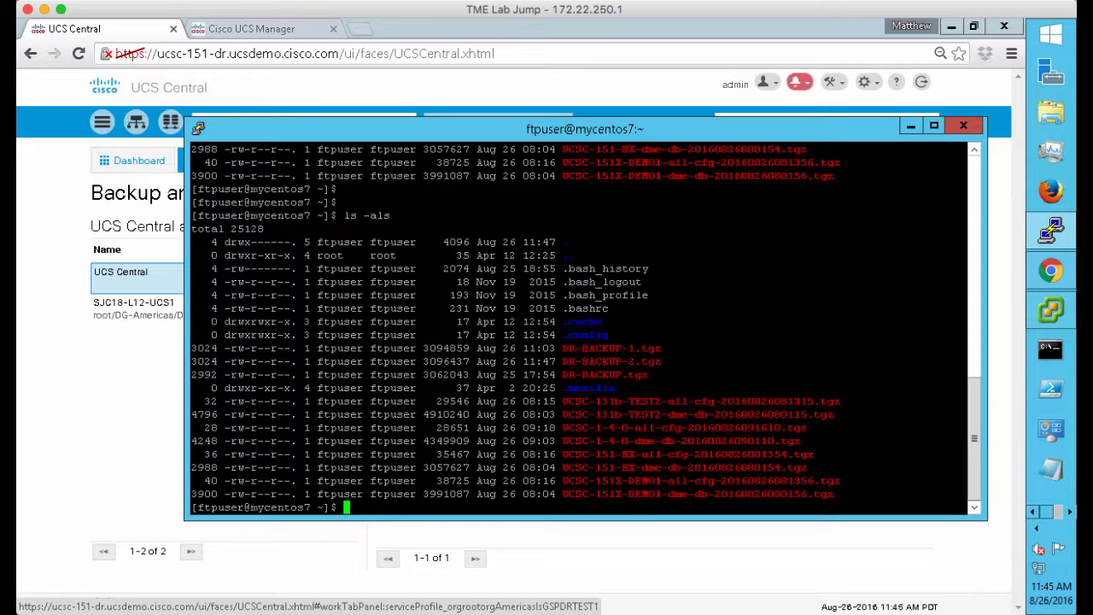
left_click(910, 126)
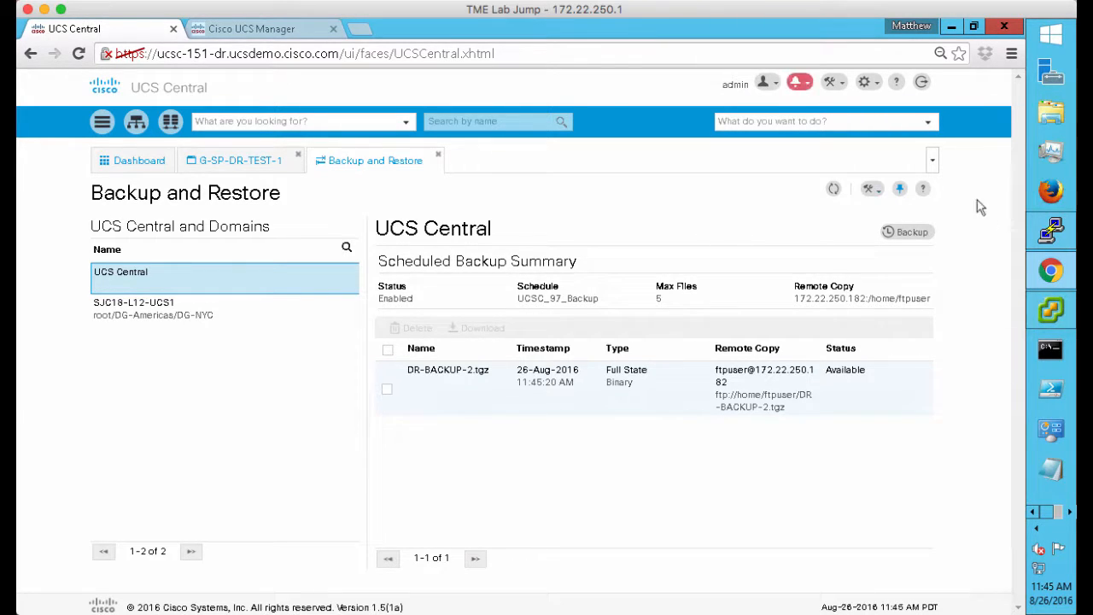
Recheck the KVM console, then bring up the vcenter01 vSphere Client showing UCSC-151-DR
mouse_move(1057, 313)
left_click(1070, 514)
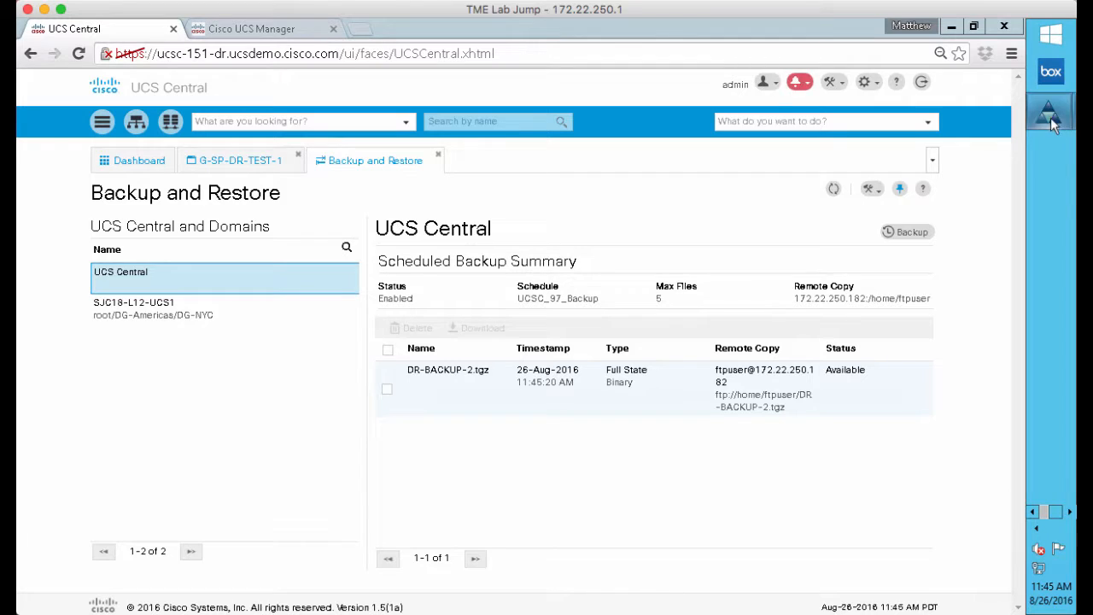
mouse_move(1053, 124)
left_click(936, 224)
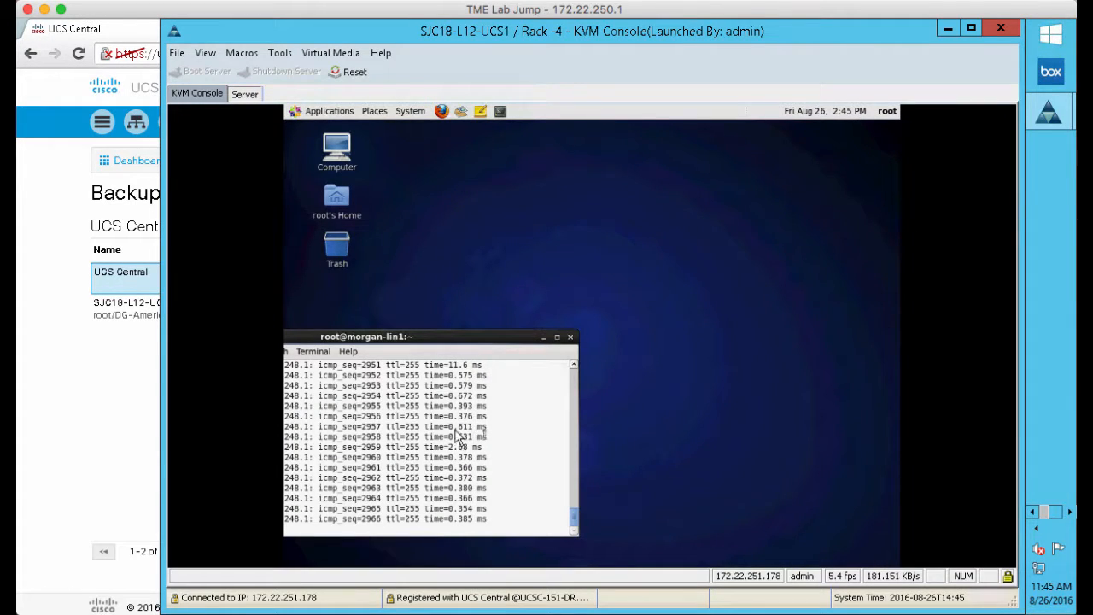
left_click(948, 30)
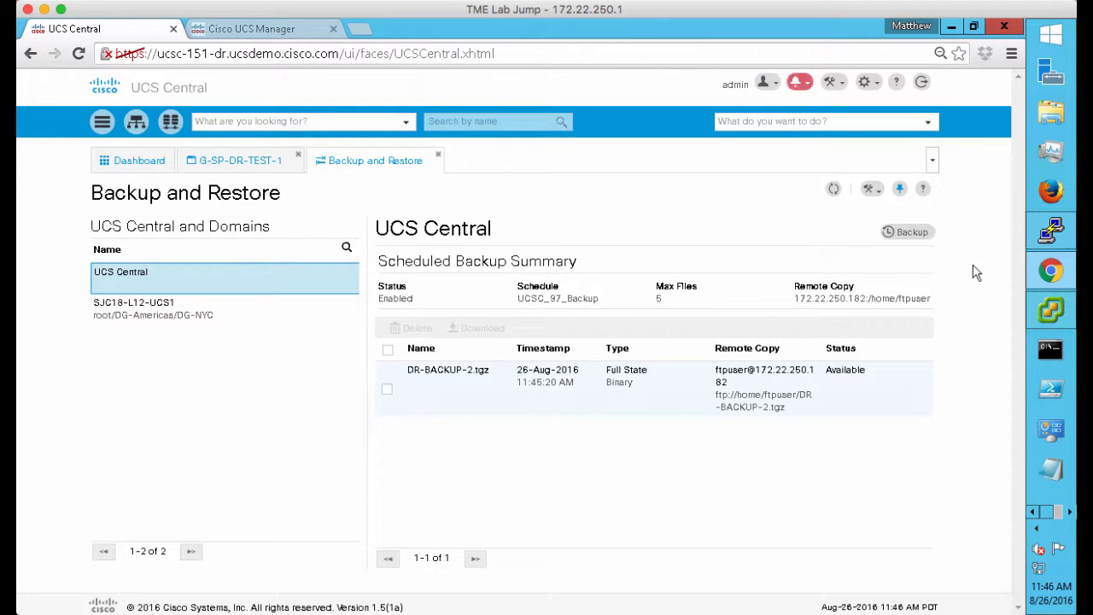
left_click(1050, 310)
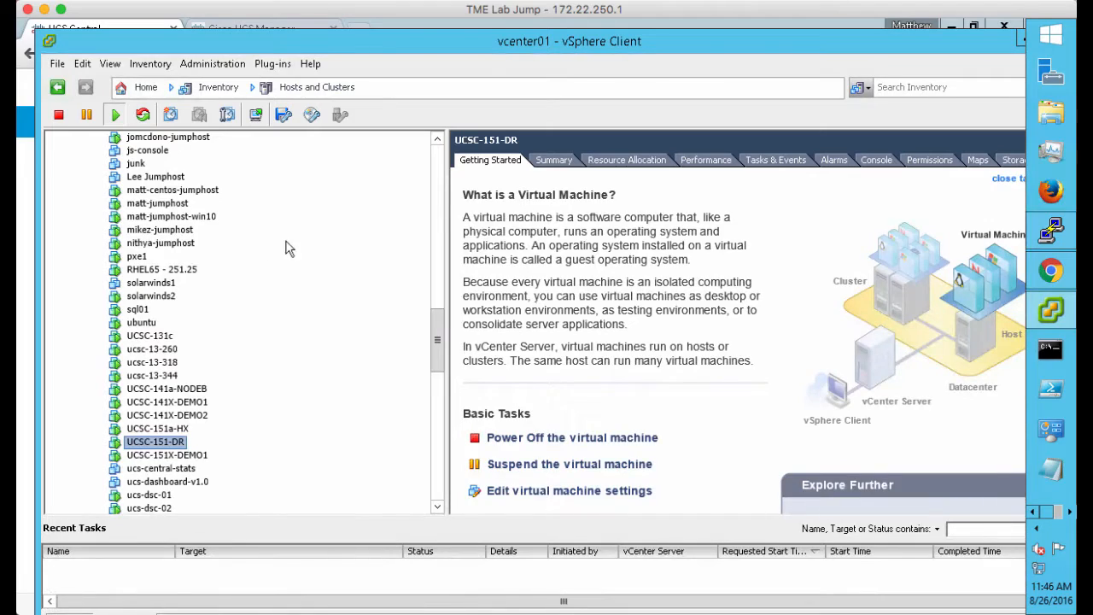
Power off the UCSC-151-DR virtual machine and confirm
right_click(151, 448)
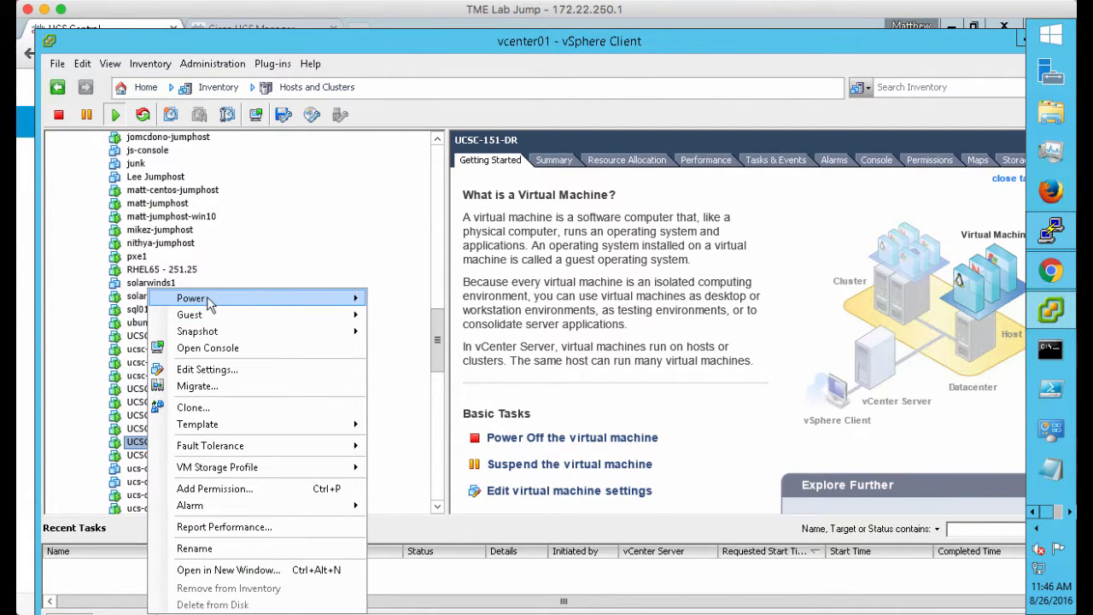
mouse_move(287, 298)
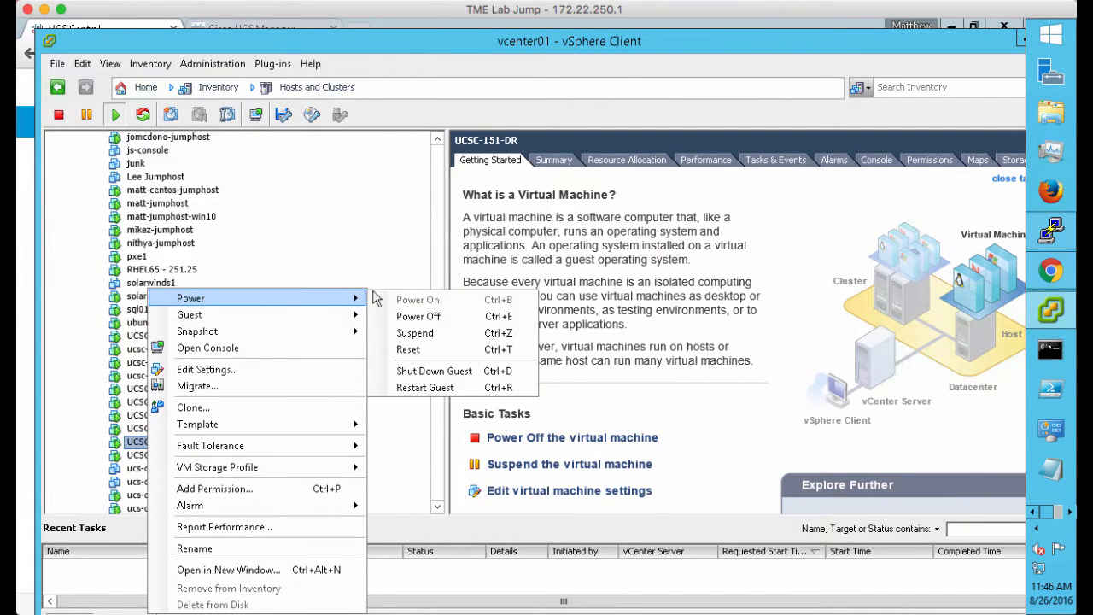
left_click(415, 317)
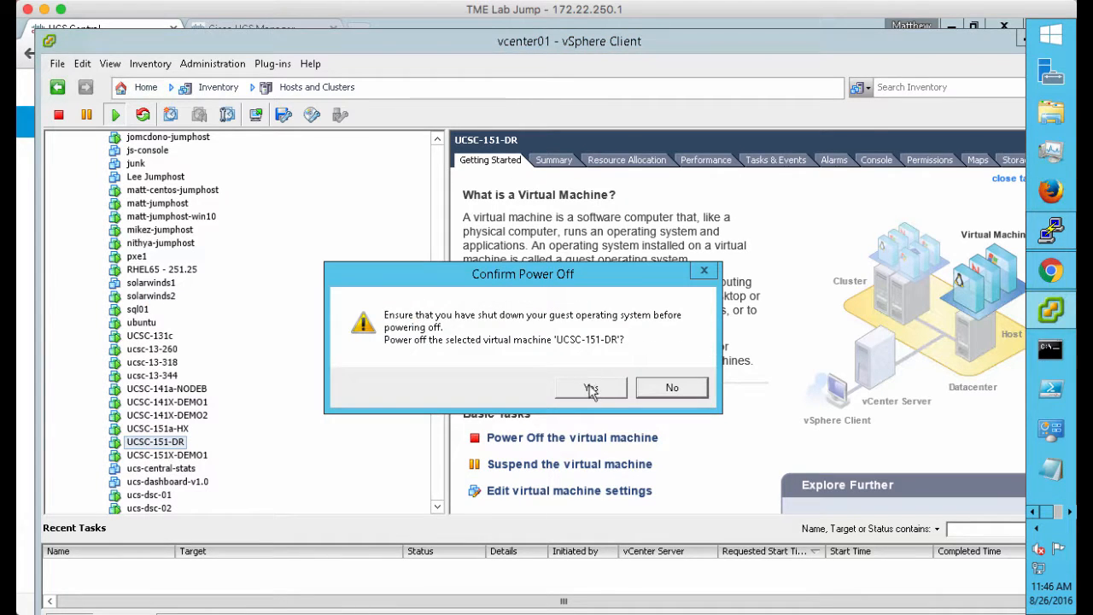
left_click(590, 388)
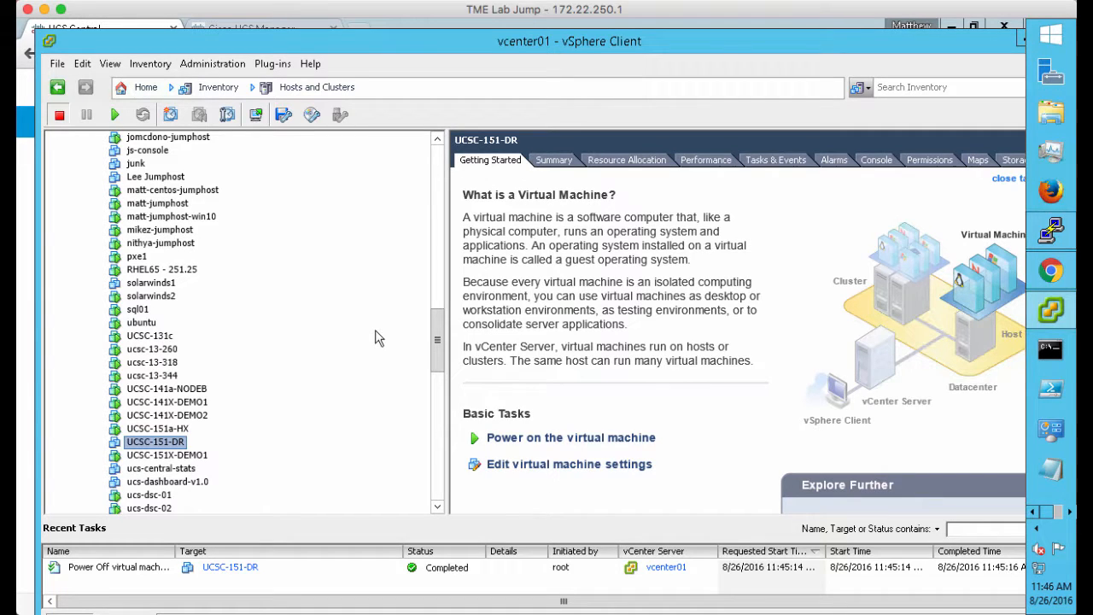
Bring the Rack-4 KVM console window to the front
left_click(1070, 513)
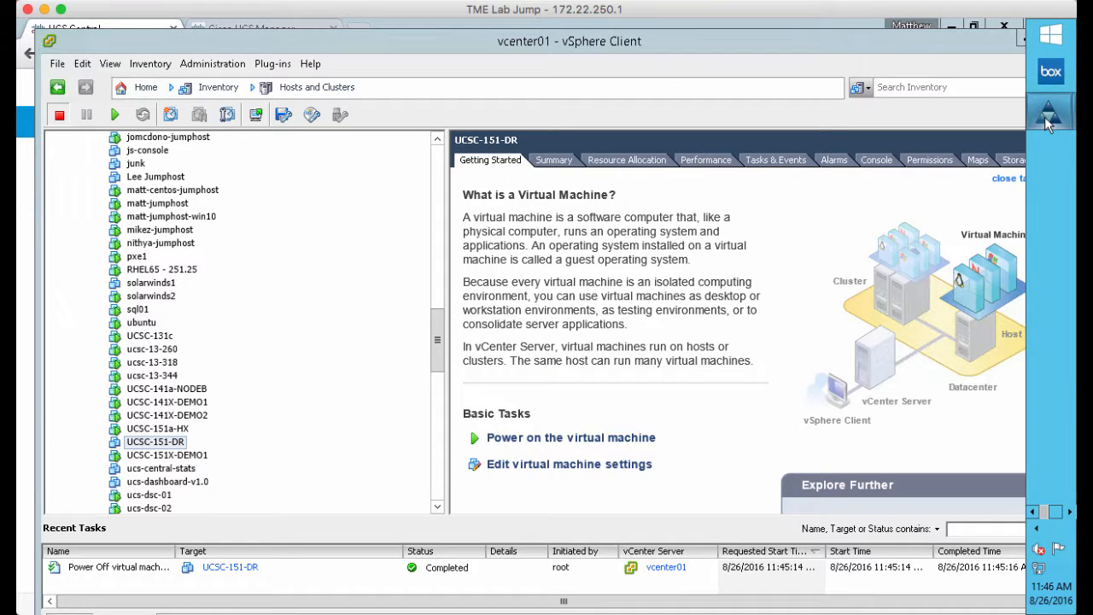
mouse_move(1044, 118)
left_click(971, 191)
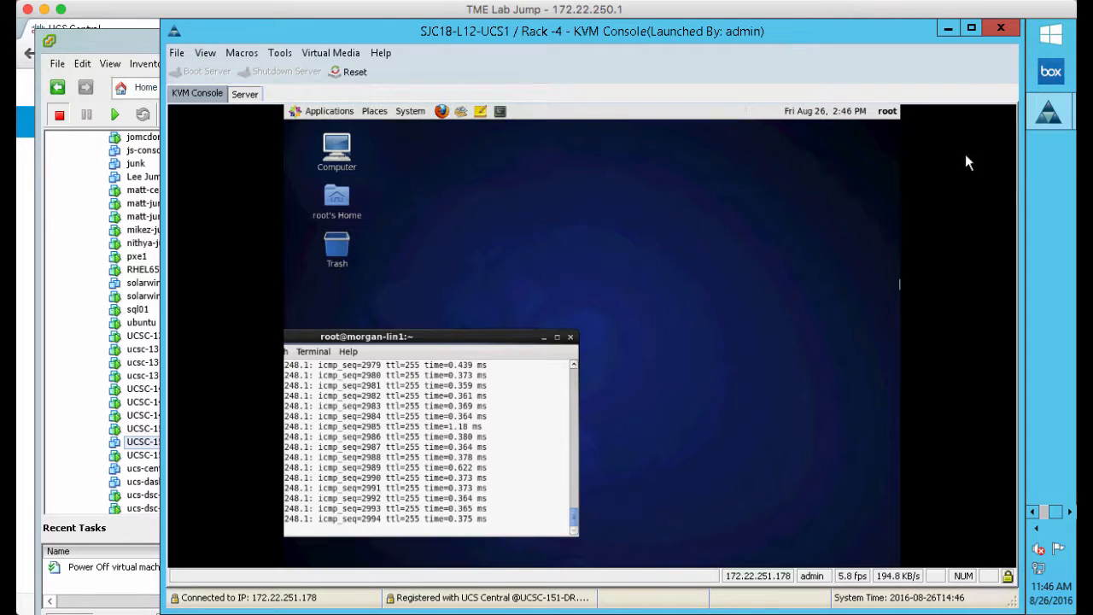
Delete the UCSC-151-DR virtual machine and its disks from disk, confirming the deletion
left_click(947, 32)
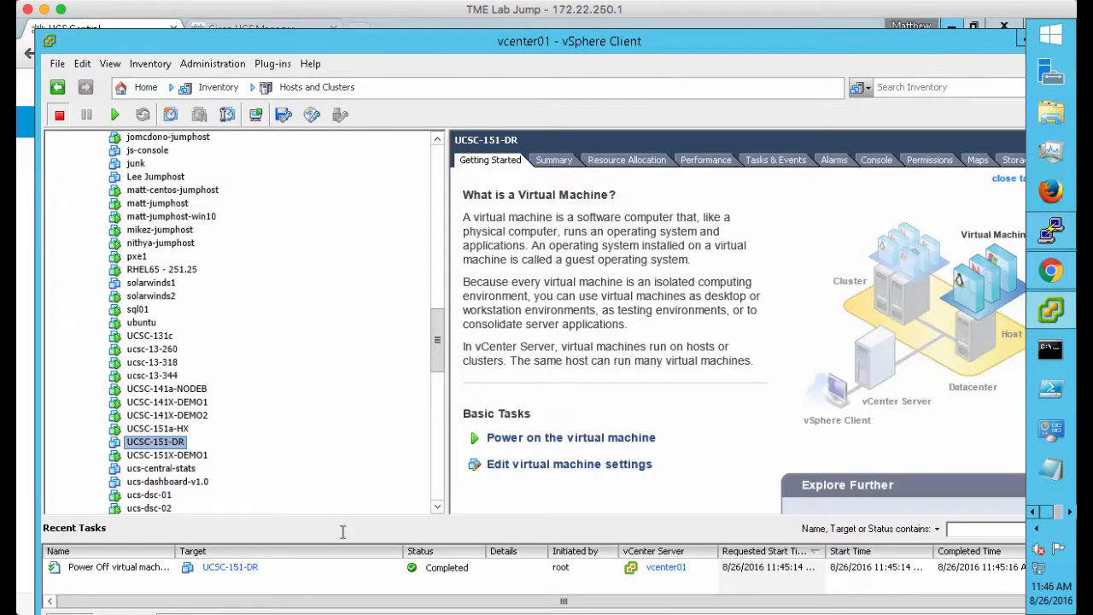
right_click(171, 449)
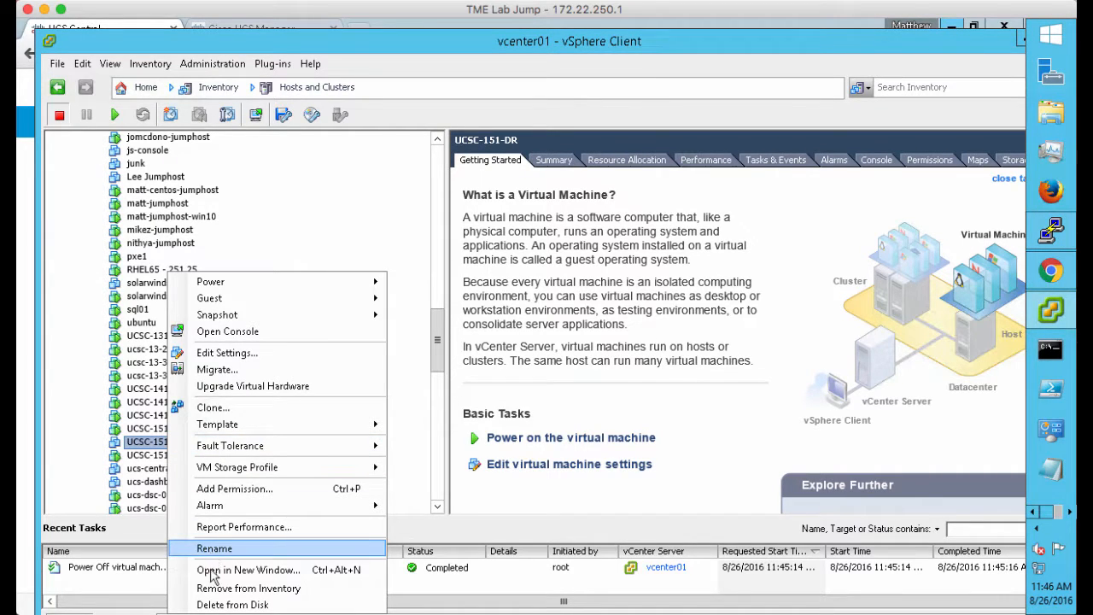
left_click(220, 605)
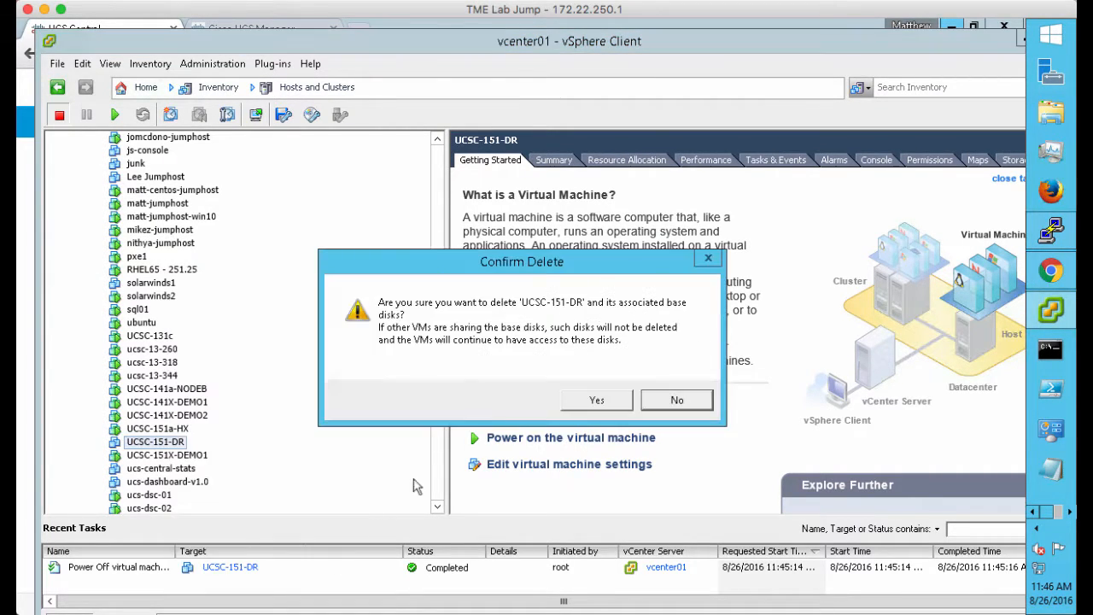
left_click(597, 401)
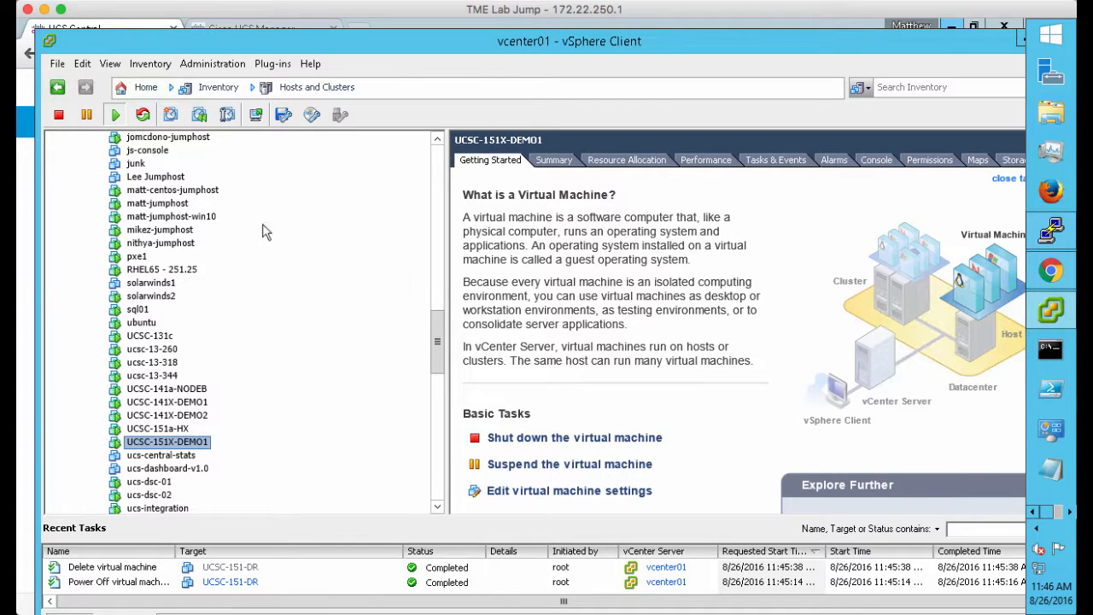
Deploy the UCS Central OVF template as UCSC=151-DR in location SJC18-L08-PROD
left_click(58, 67)
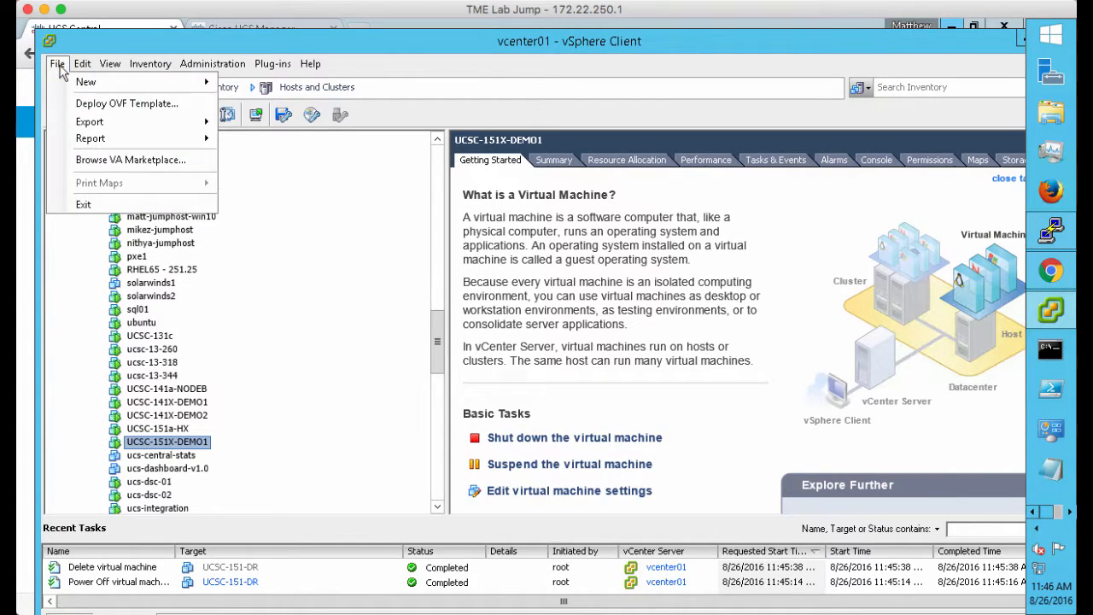
left_click(87, 105)
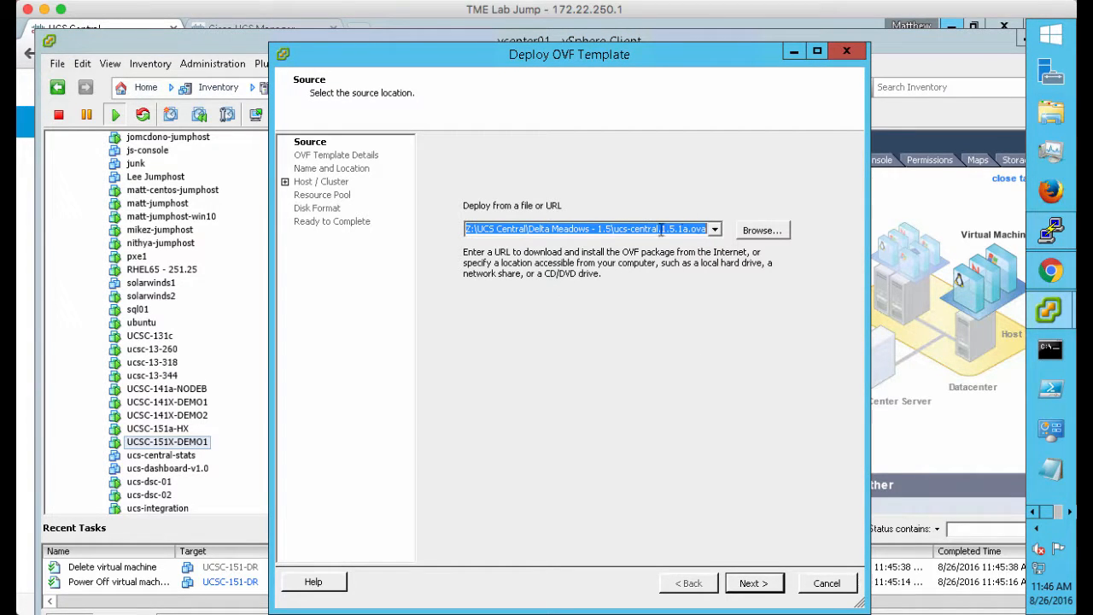
left_click(754, 584)
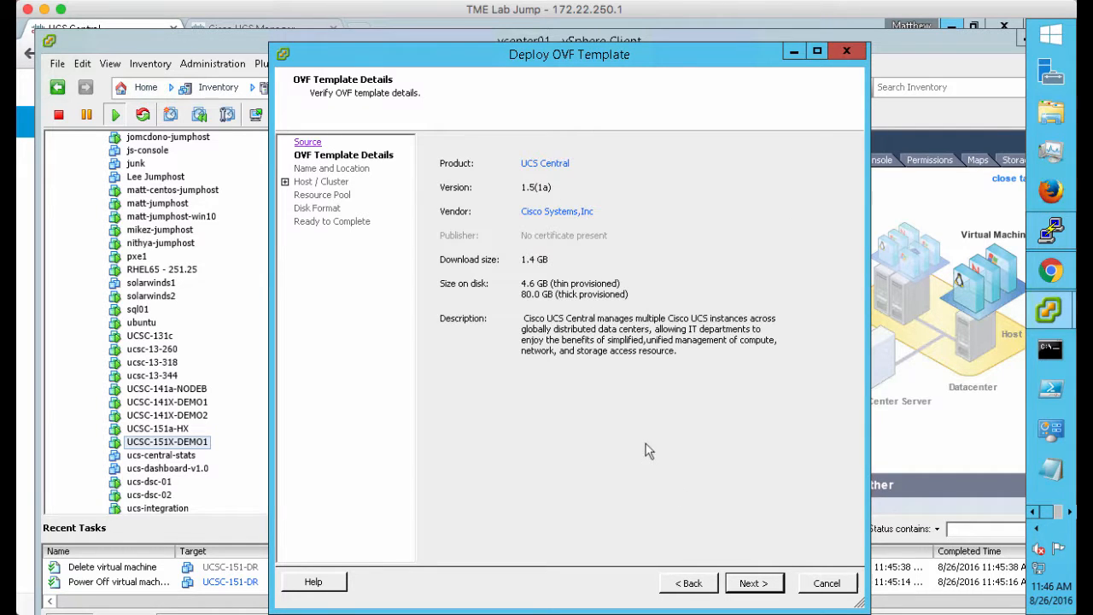
left_click(754, 584)
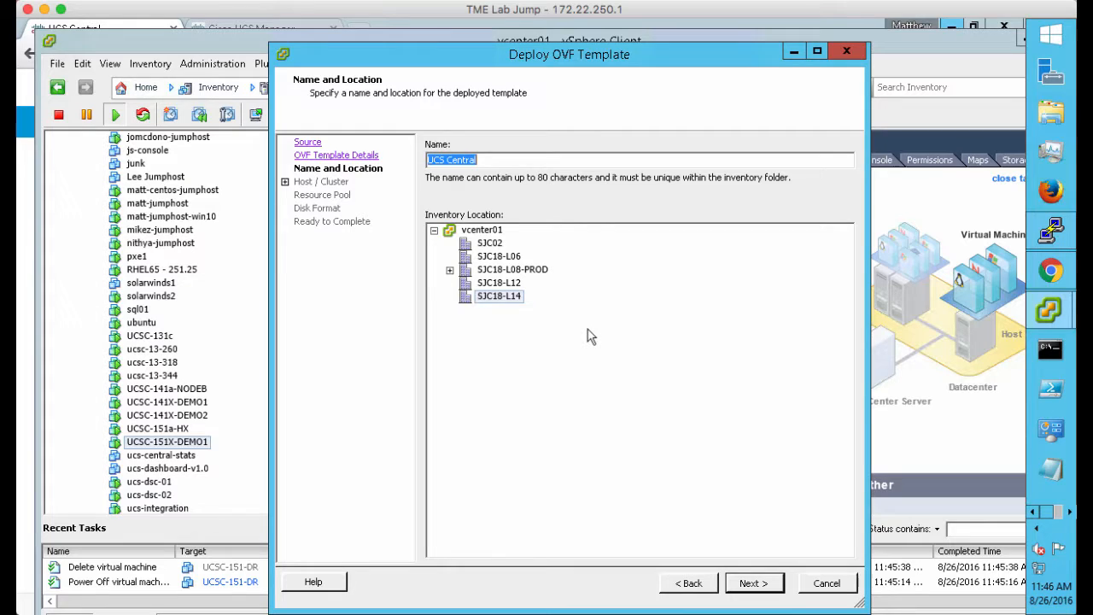
type("UCSC")
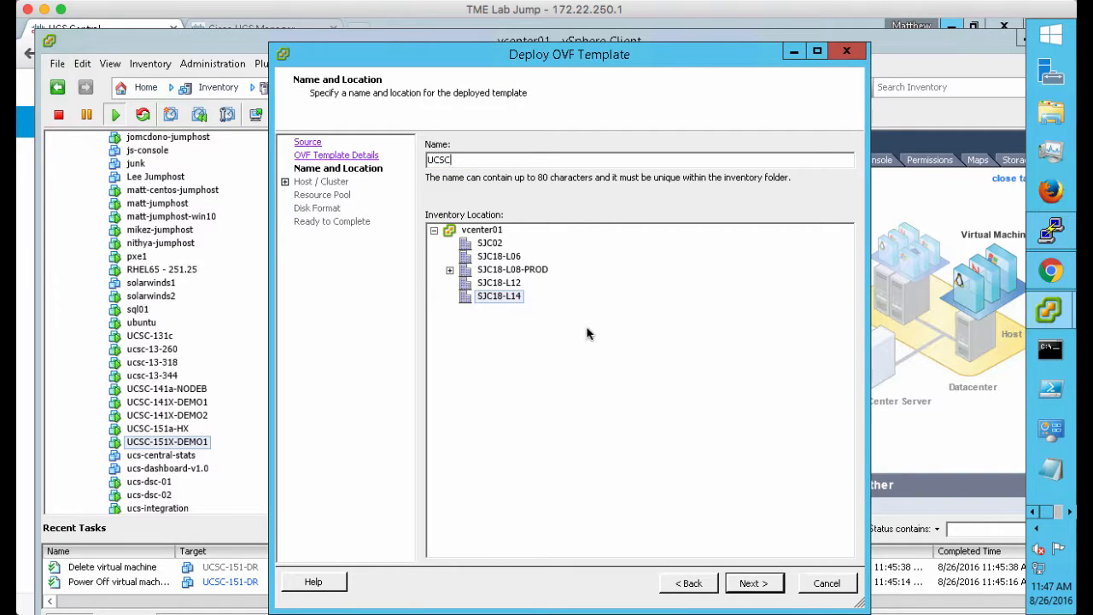
type("=151-DR")
left_click(449, 270)
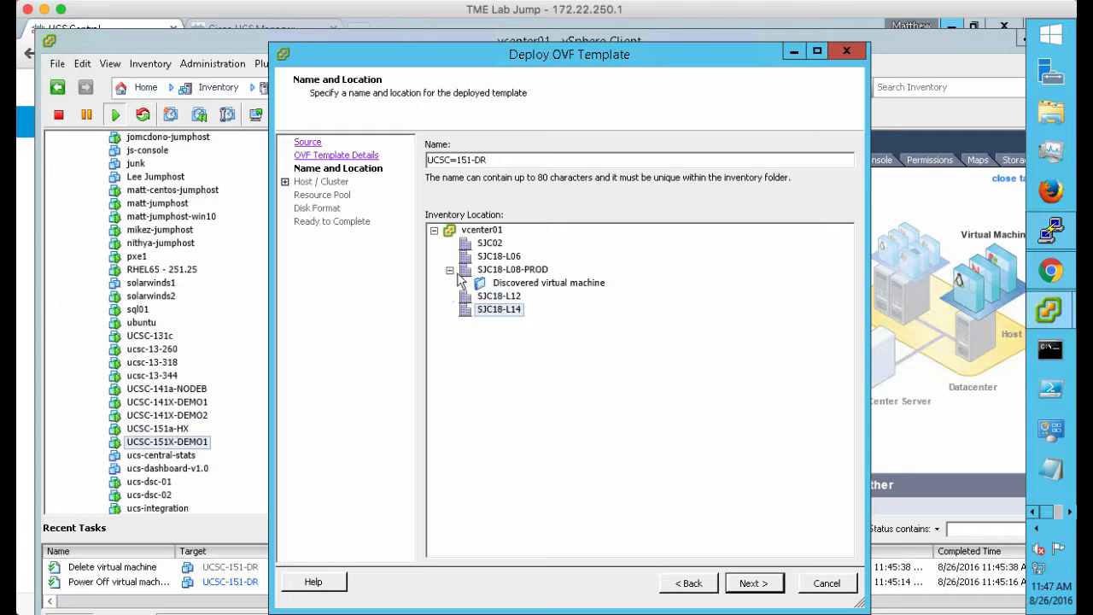
left_click(509, 270)
Place the VM on prod-cluster-ld with thin-provisioned storage on freenas05_default
left_click(757, 584)
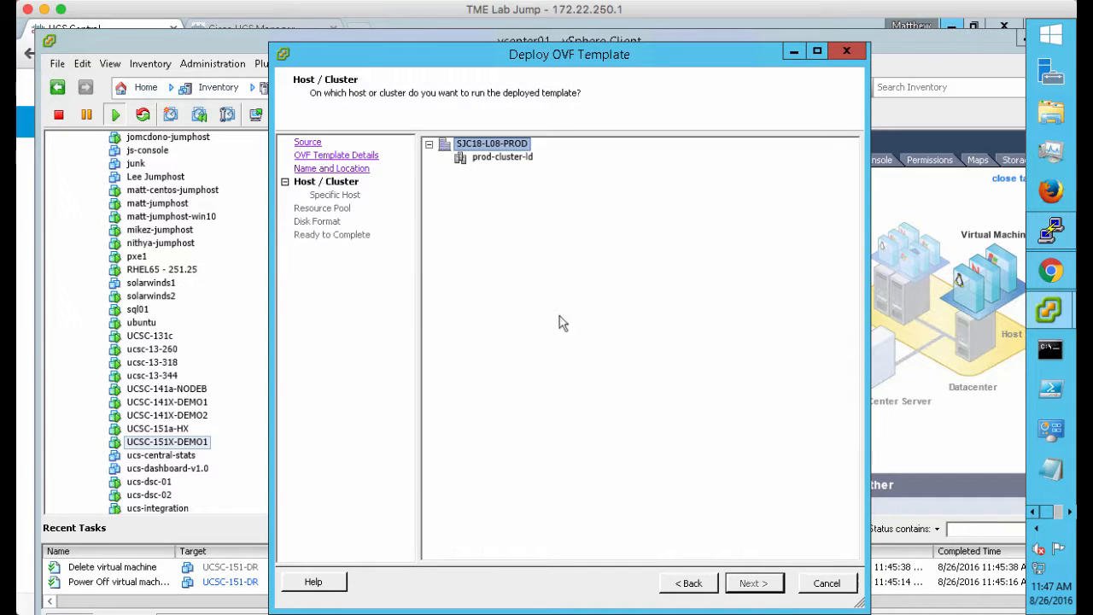
left_click(495, 158)
left_click(747, 582)
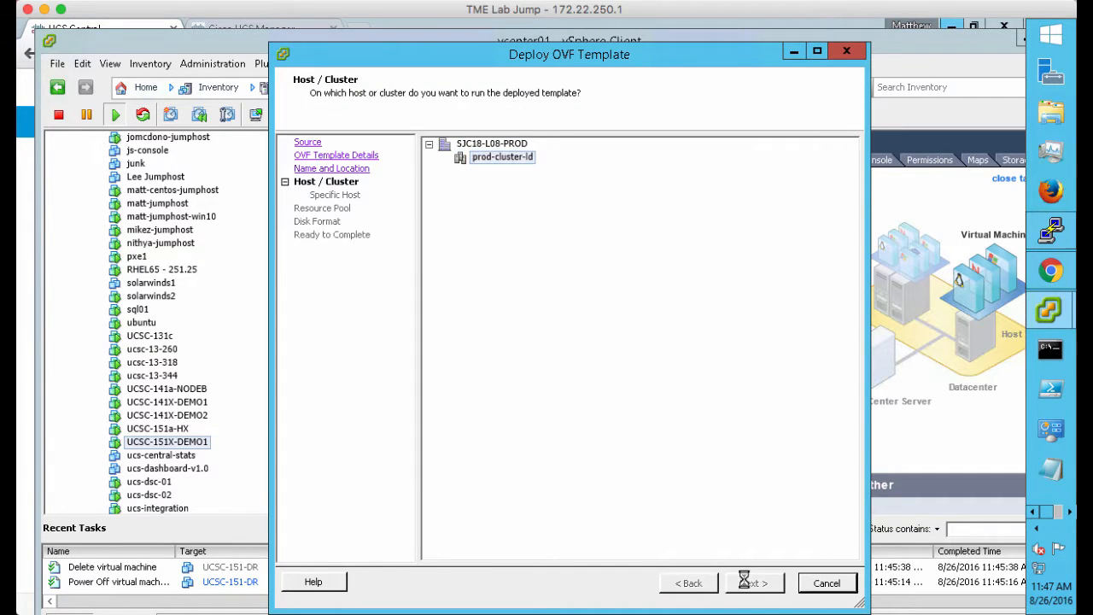
left_click(744, 584)
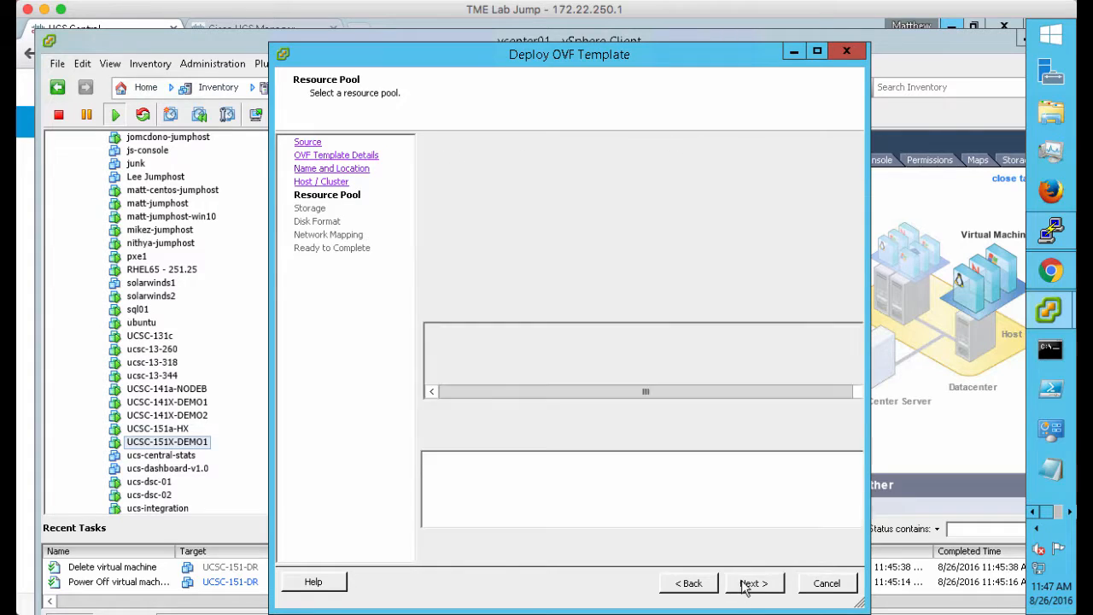
left_click(492, 308)
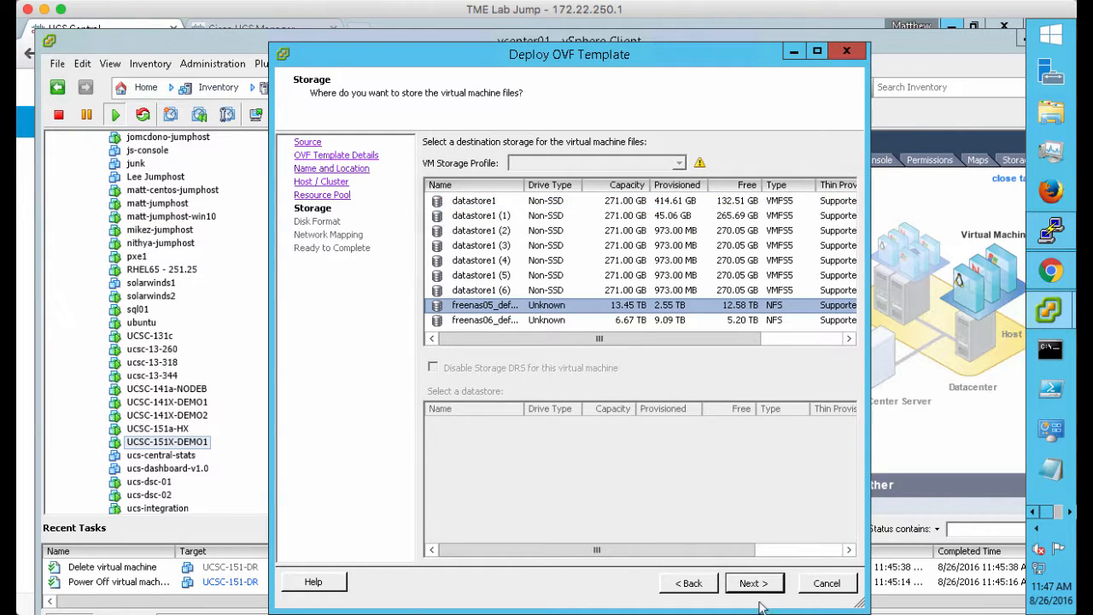
left_click(757, 585)
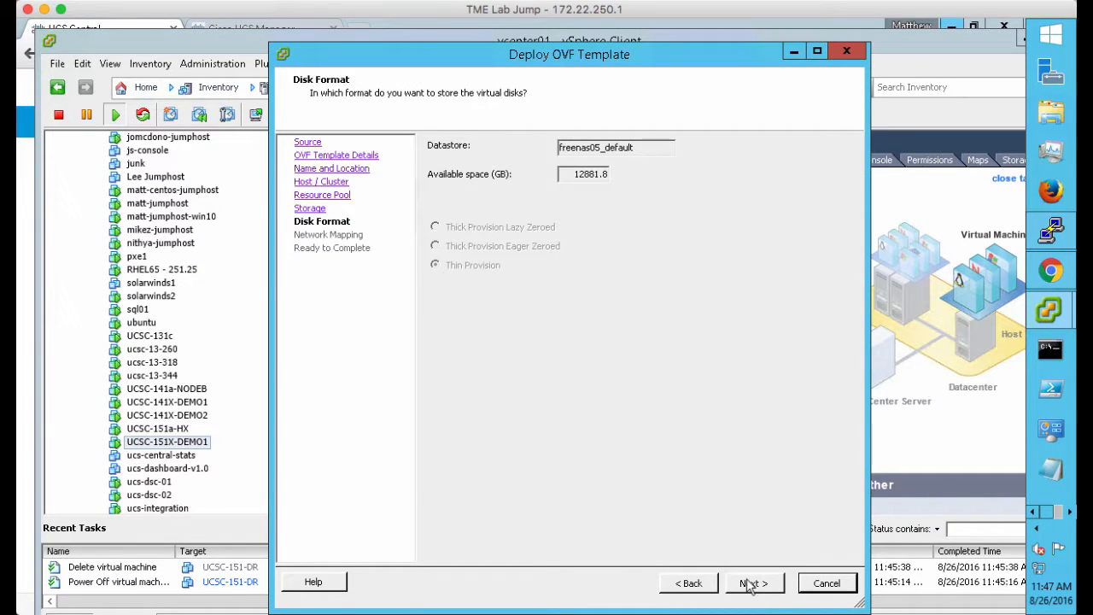
left_click(749, 584)
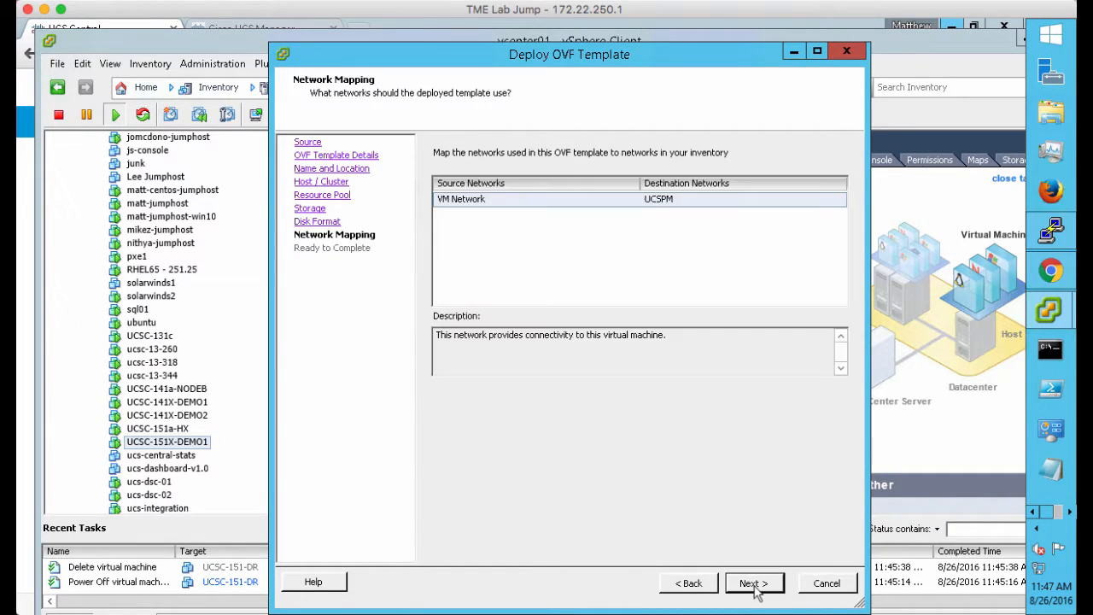
Map VM Network to external_network_248 and finish the deployment
left_click(767, 203)
left_click(840, 200)
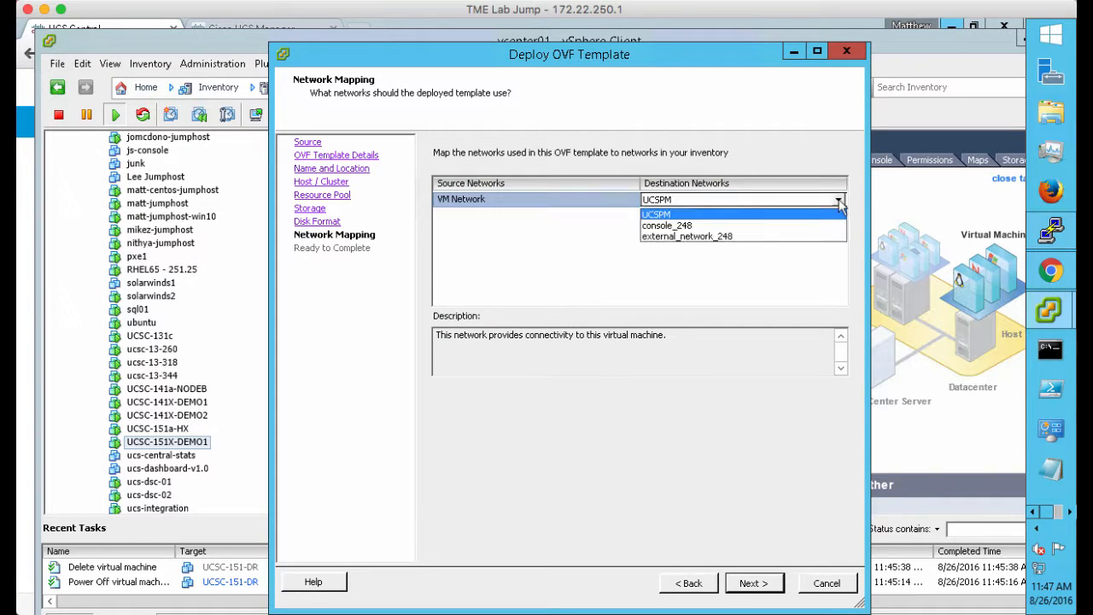
left_click(787, 237)
left_click(760, 584)
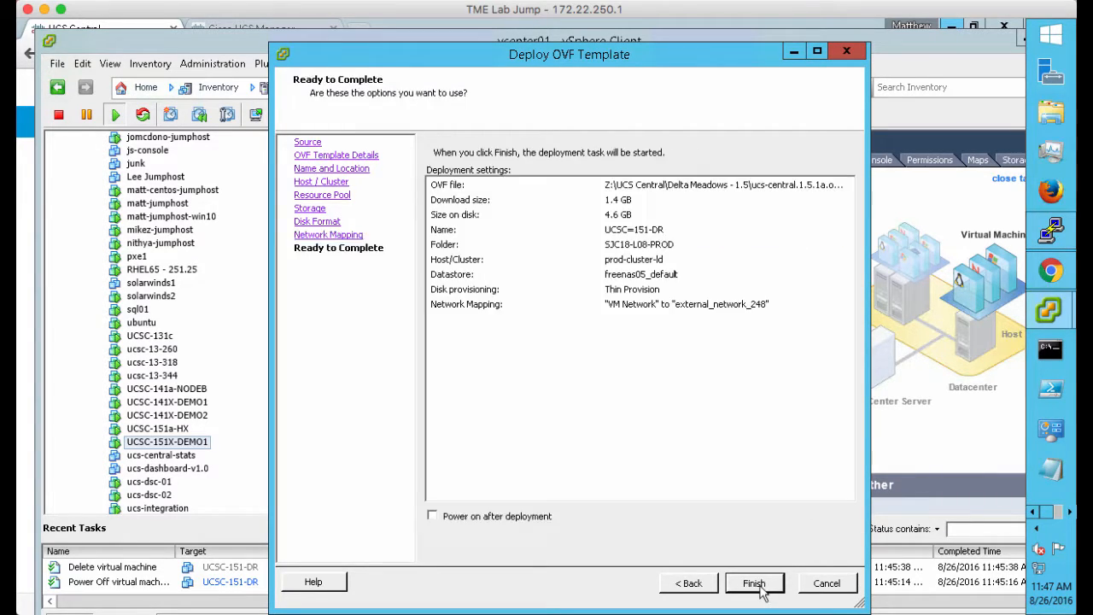
left_click(754, 584)
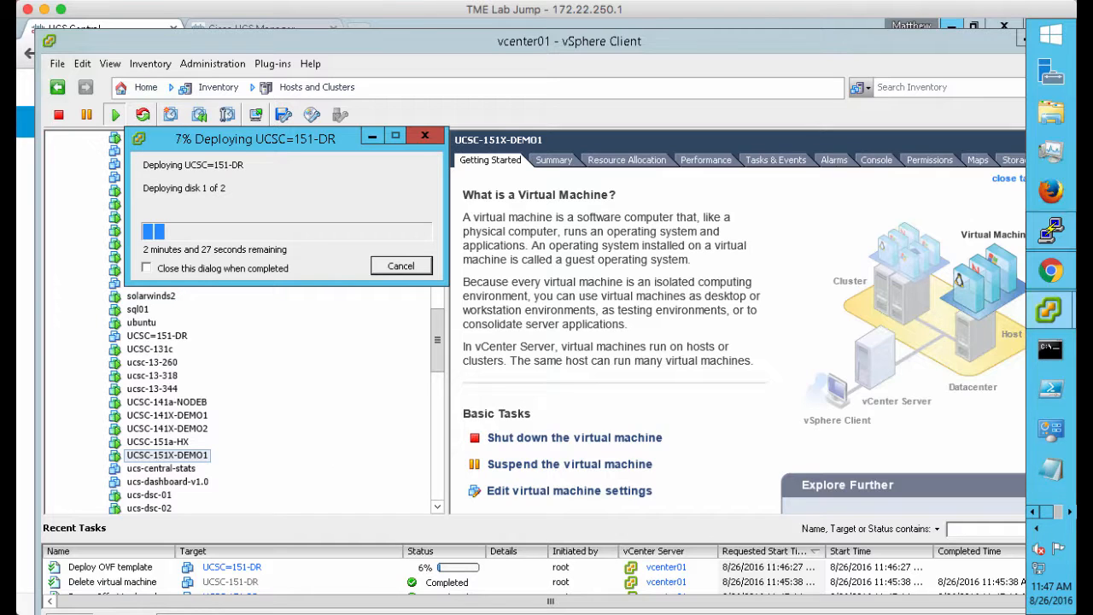
Bring the Rack-4 KVM console back in front, its ping still running
left_click(1072, 514)
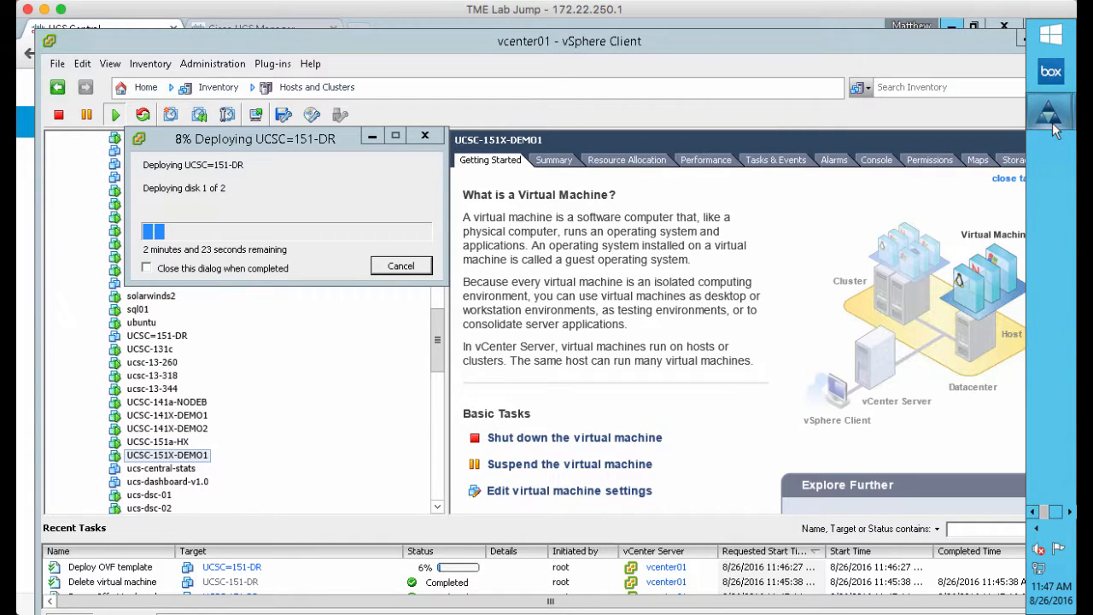
mouse_move(1056, 128)
left_click(974, 219)
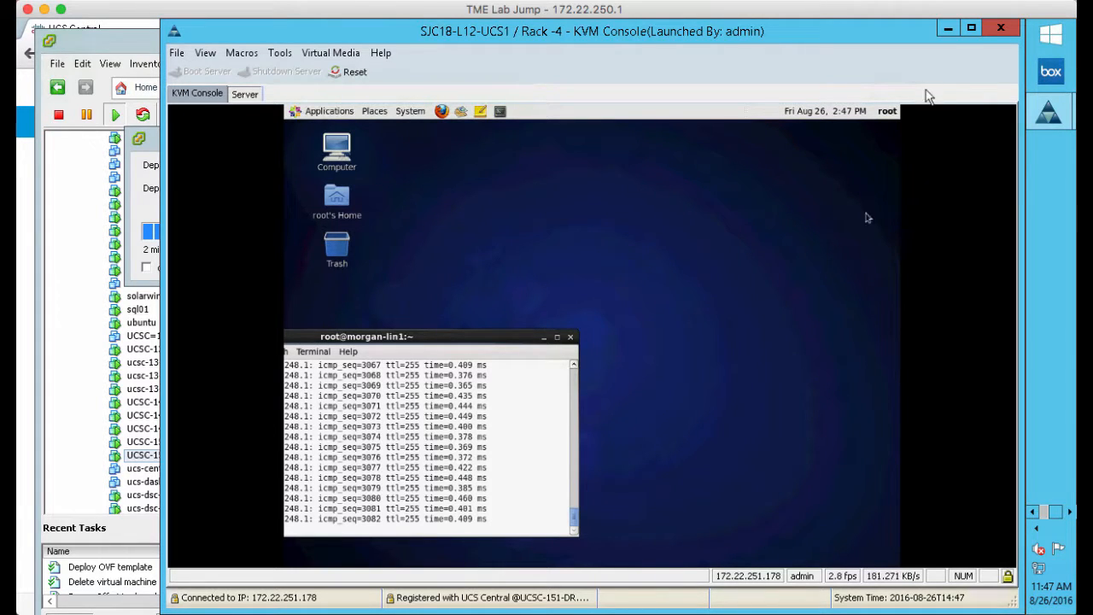
In UCS Manager, confirm UCS Central registration shows Registered with repair Done, then minimize it
mouse_move(1048, 120)
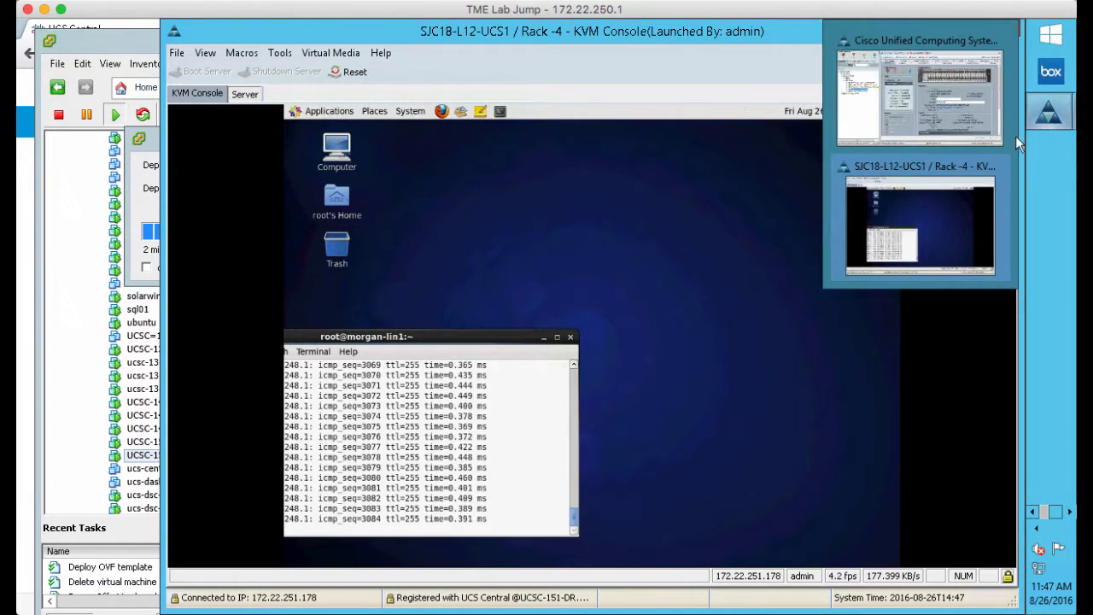
left_click(977, 114)
left_click(101, 105)
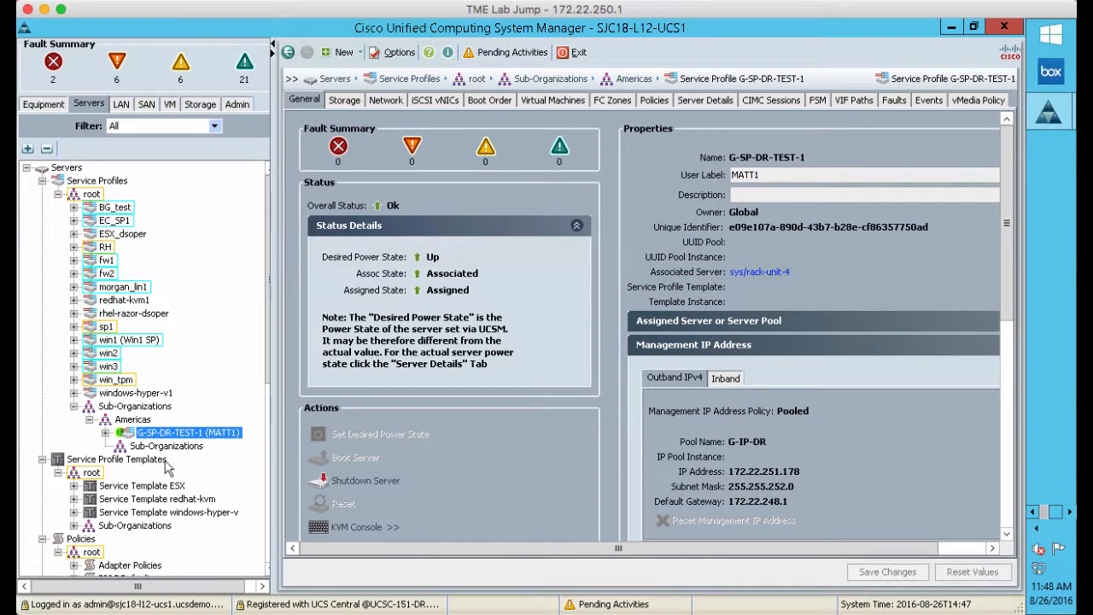
left_click(239, 106)
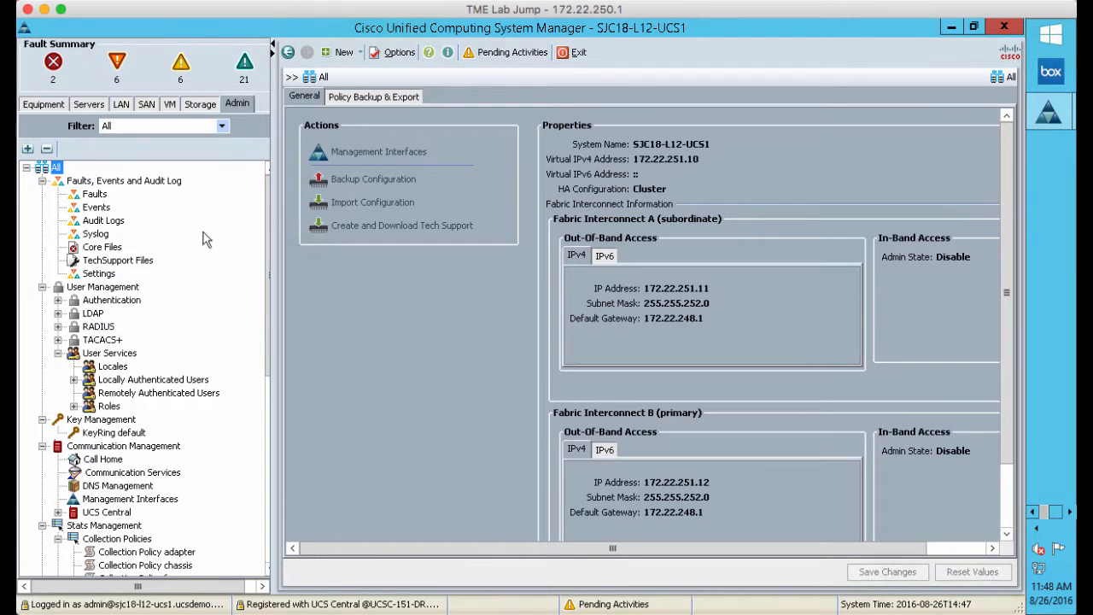
left_click(102, 516)
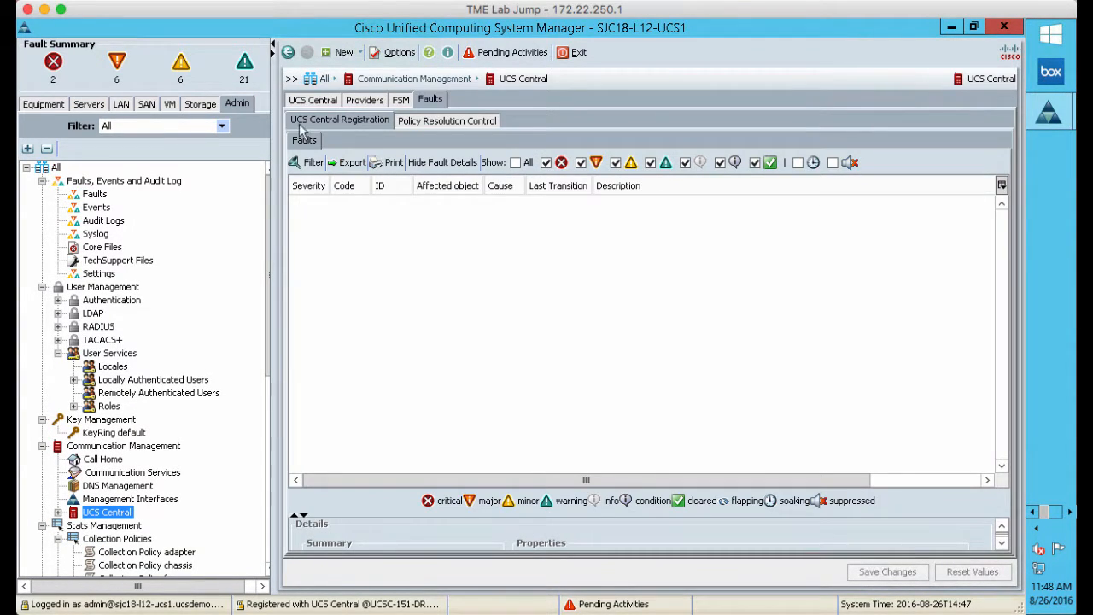
left_click(311, 121)
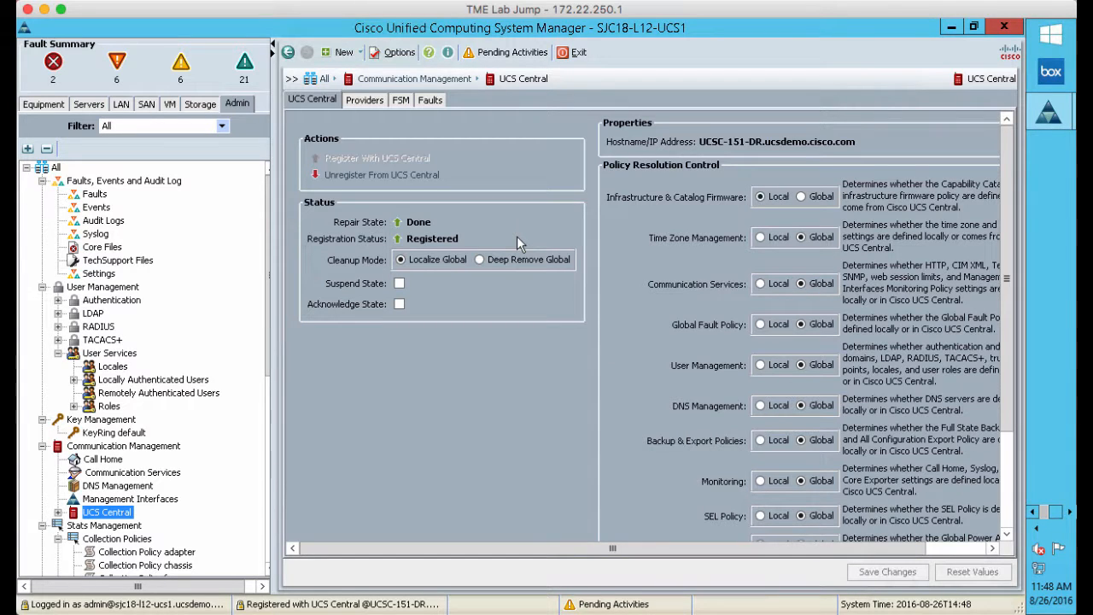
left_click(953, 31)
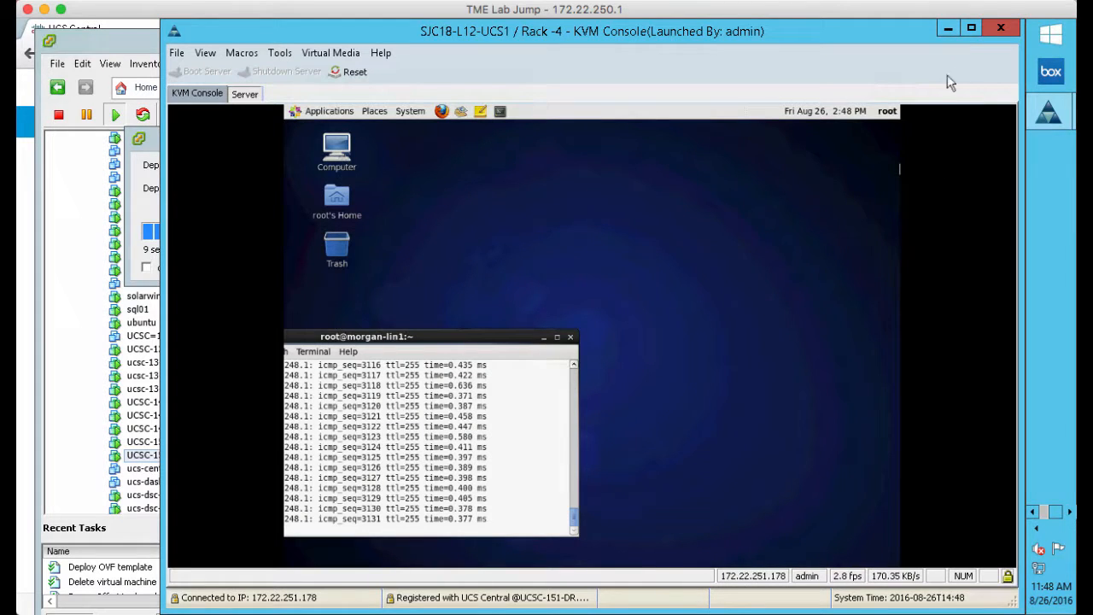
Return to vSphere and close the UCSC=151-DR Deployment Completed Successfully dialog
left_click(948, 29)
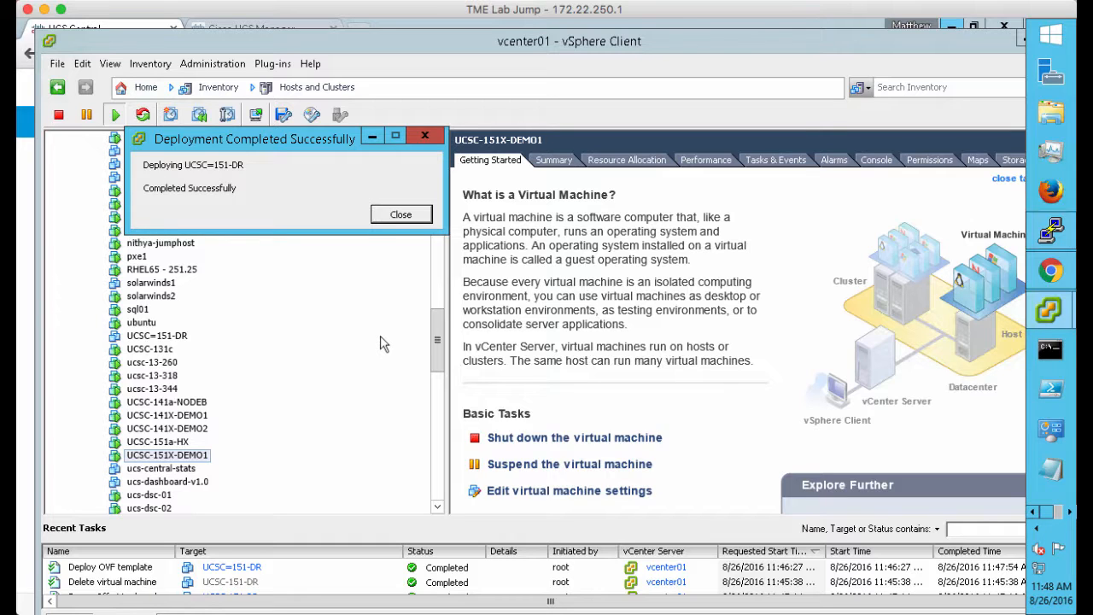
left_click(399, 219)
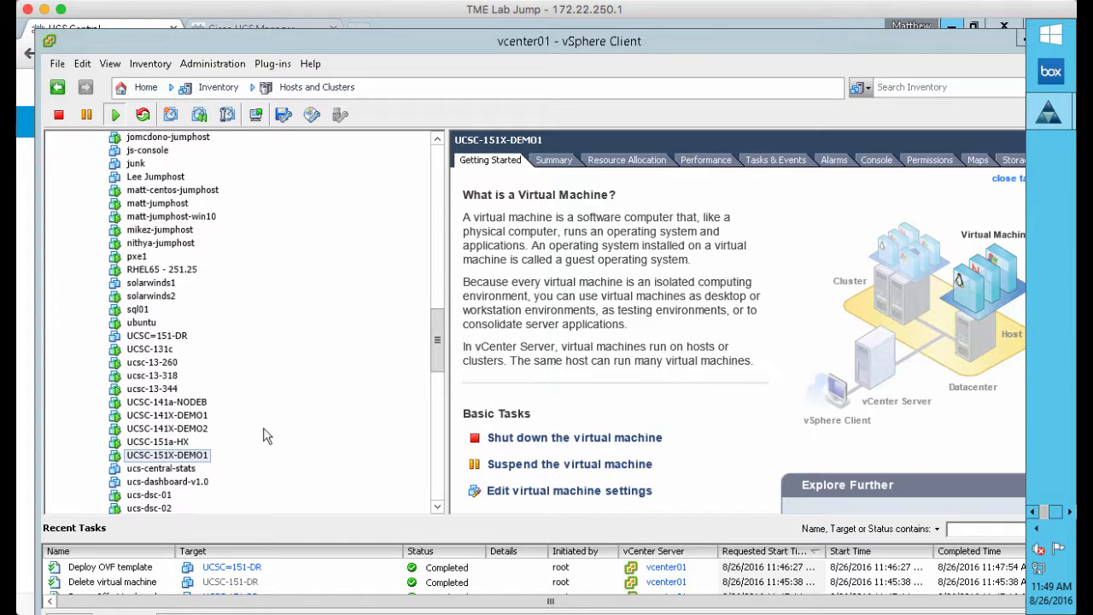
Rename the deployed VM UCSC=151-DR to UCSC-151-DR, replacing '=' with '-'
left_click(175, 341)
right_click(175, 341)
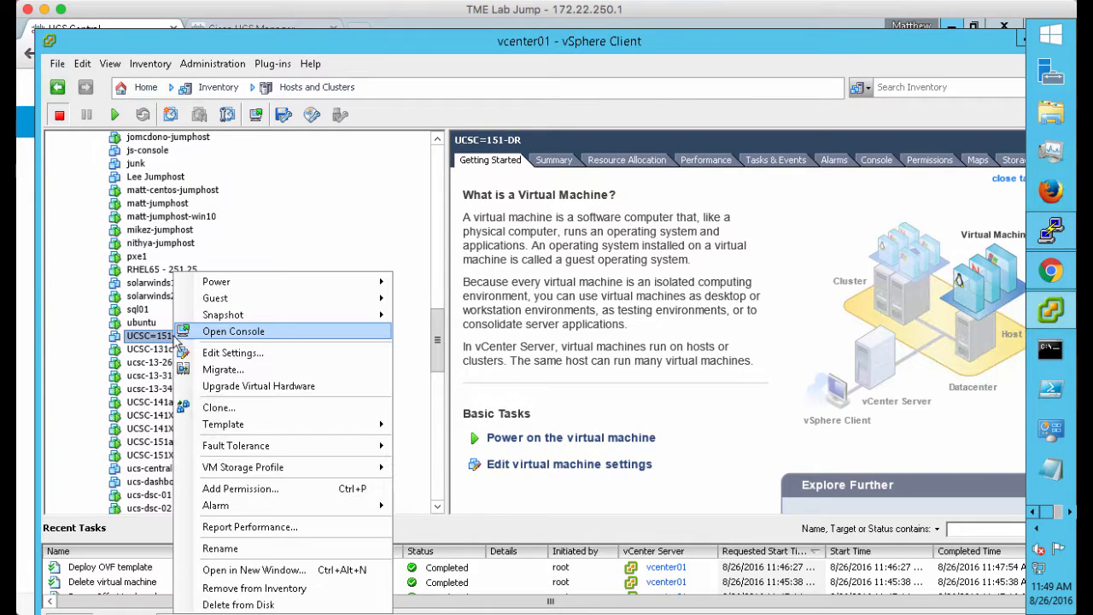
left_click(229, 556)
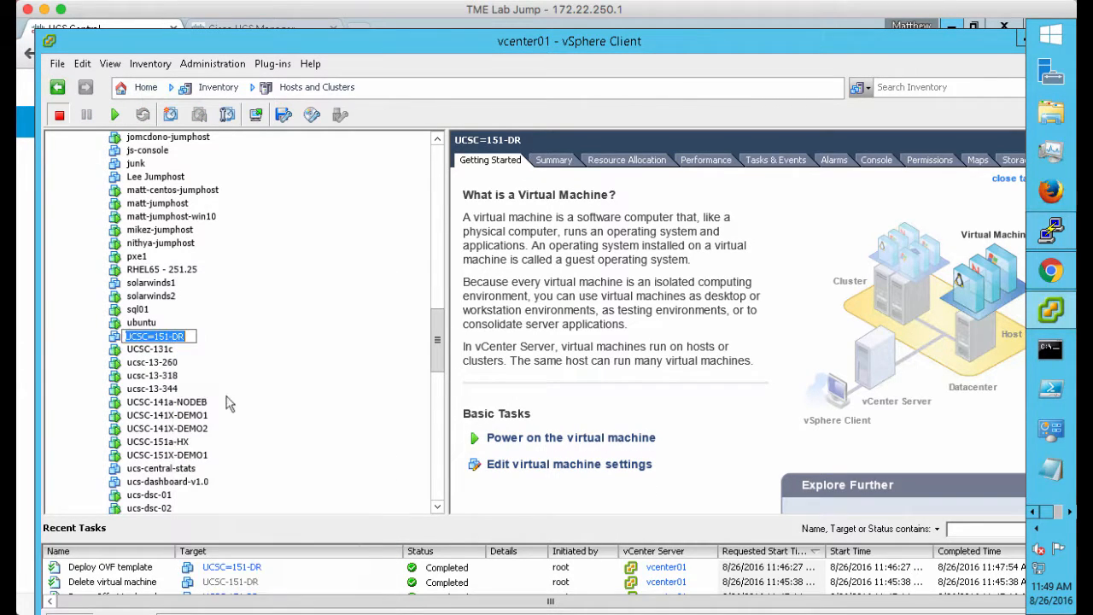
left_click(154, 339)
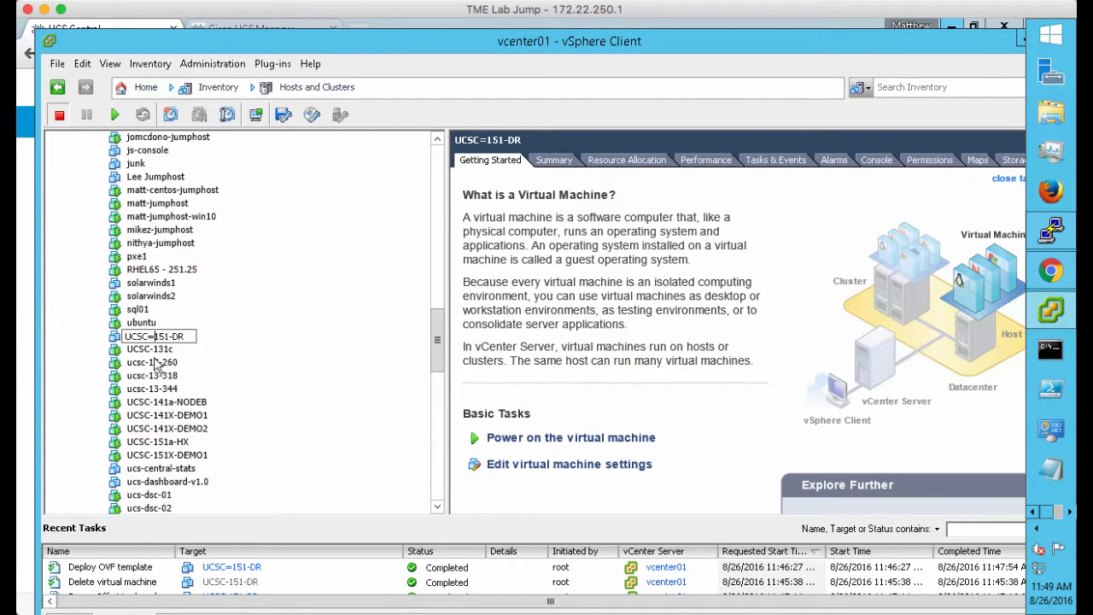
key("BackSpace")
type("-")
key("Return")
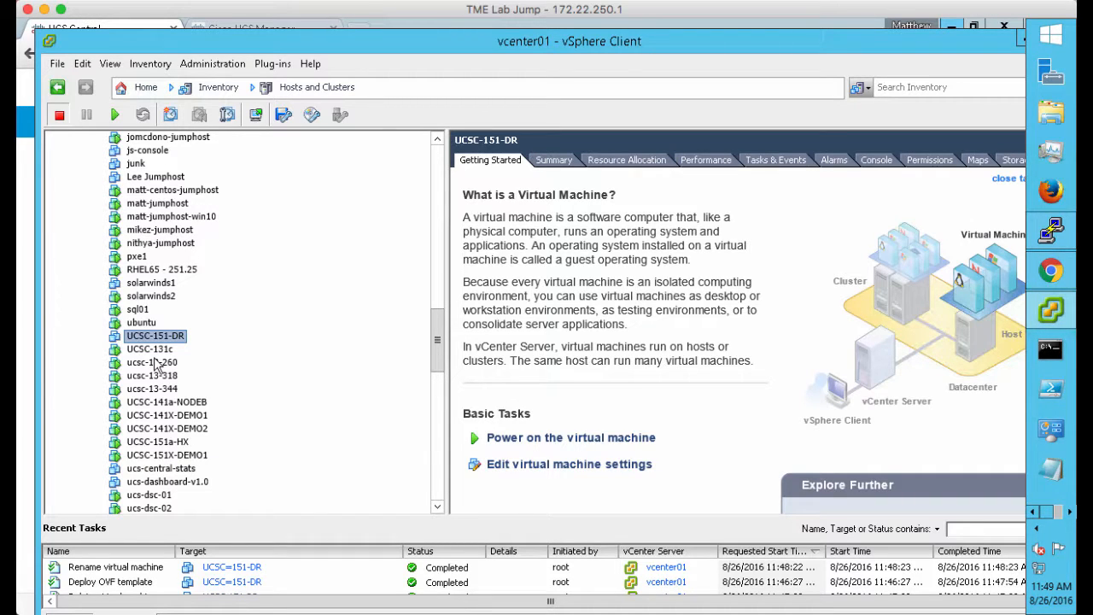
right_click(156, 337)
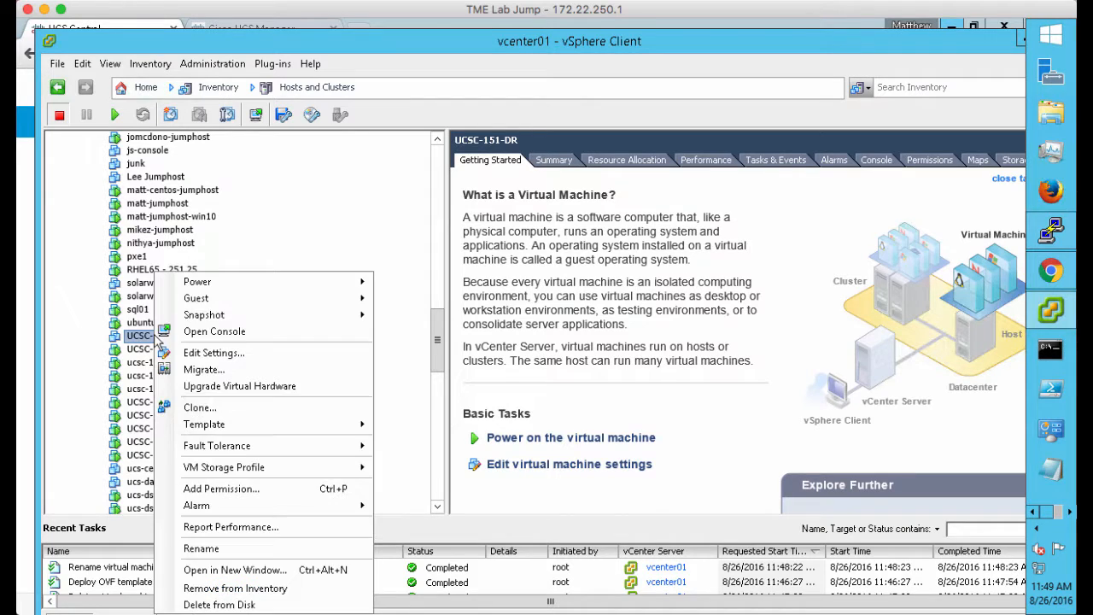
Open the UCSC-151-DR console, enlarge its window, and power on the VM
left_click(213, 331)
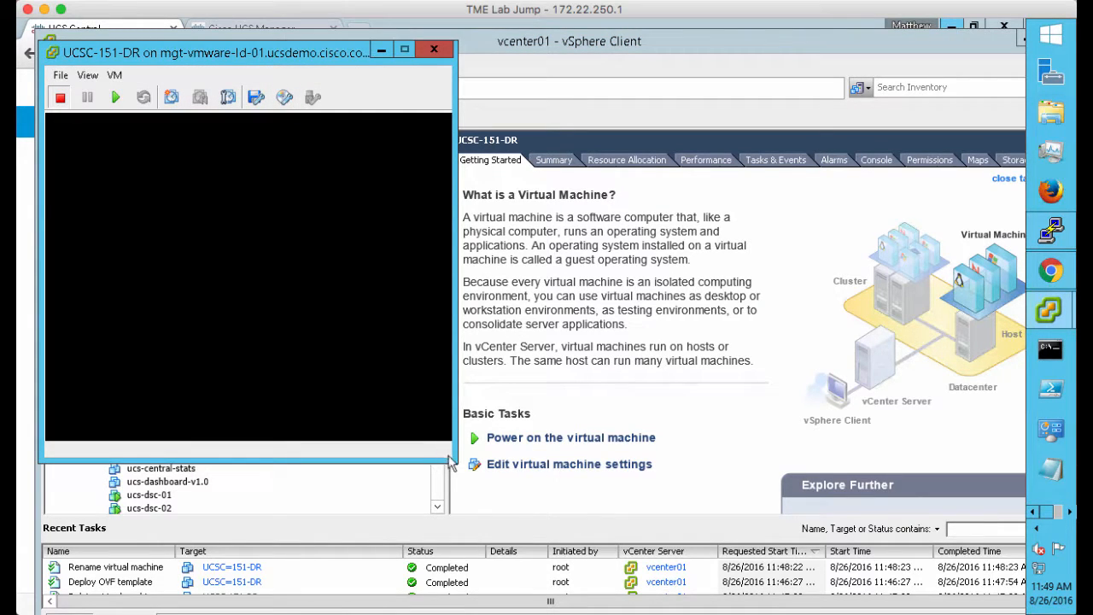
left_click_drag(452, 461, 760, 564)
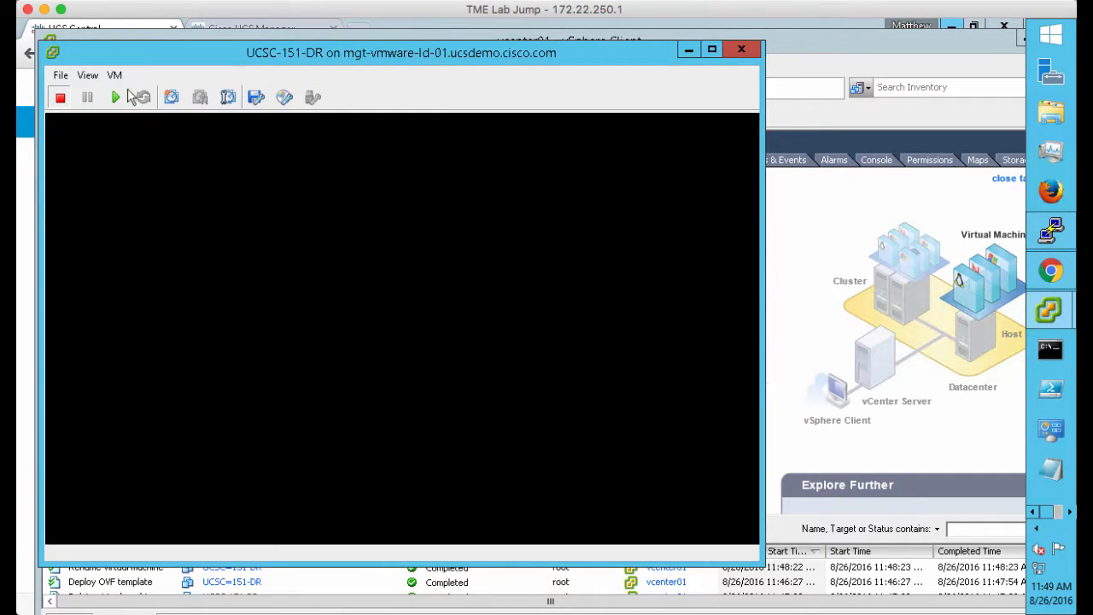
left_click(115, 97)
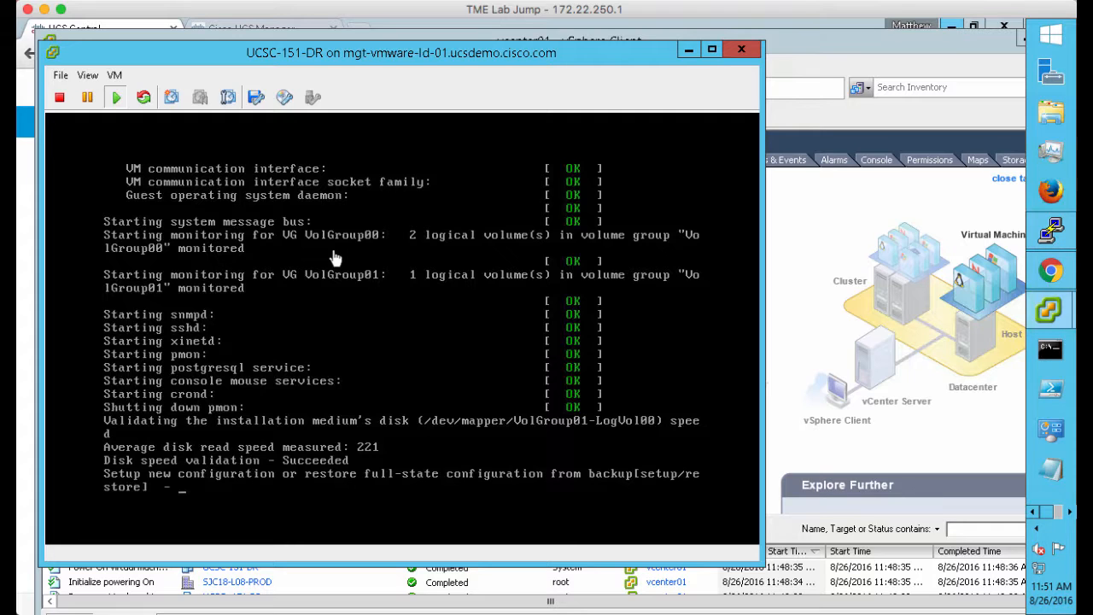
Choose restore and enter IP 172.22.250.253, netmask 255.255.252.0, gateway 172.22.248.1
left_click(415, 487)
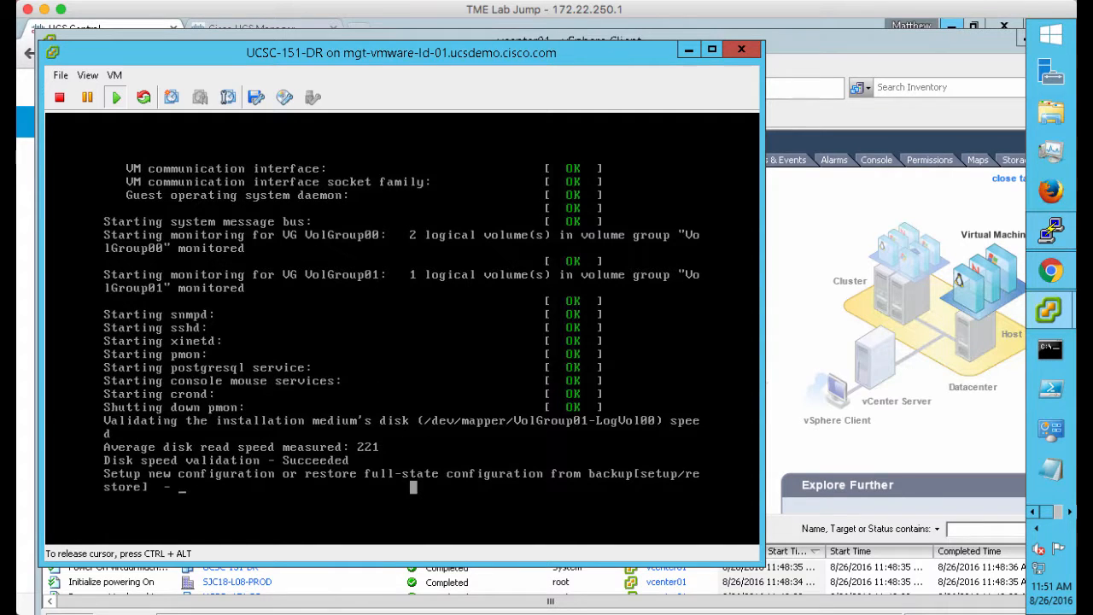
type("restore")
key("Return")
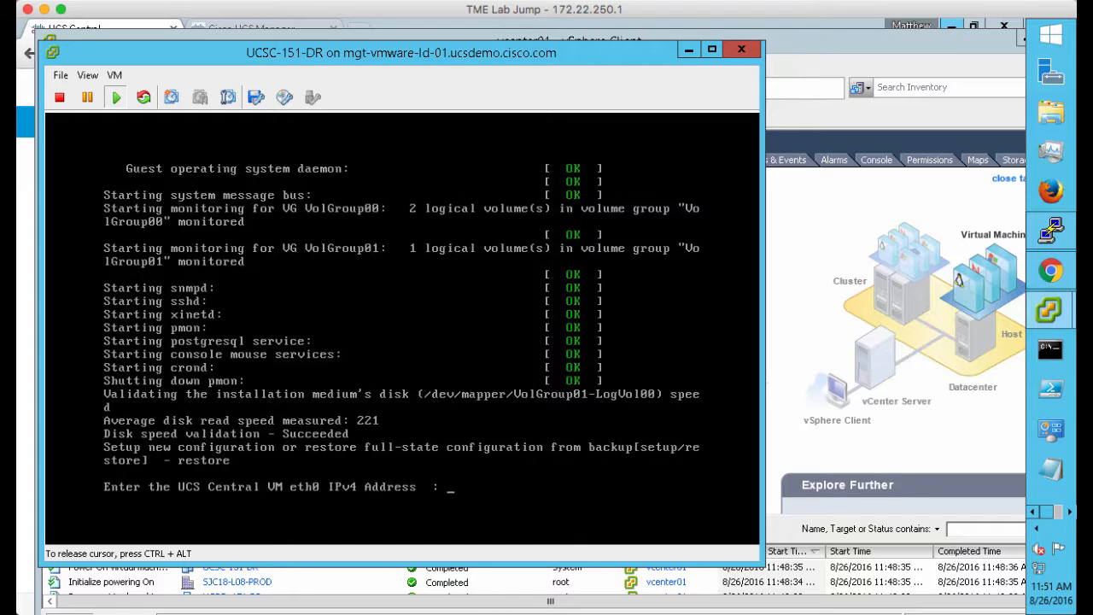
type("172.22.250.253")
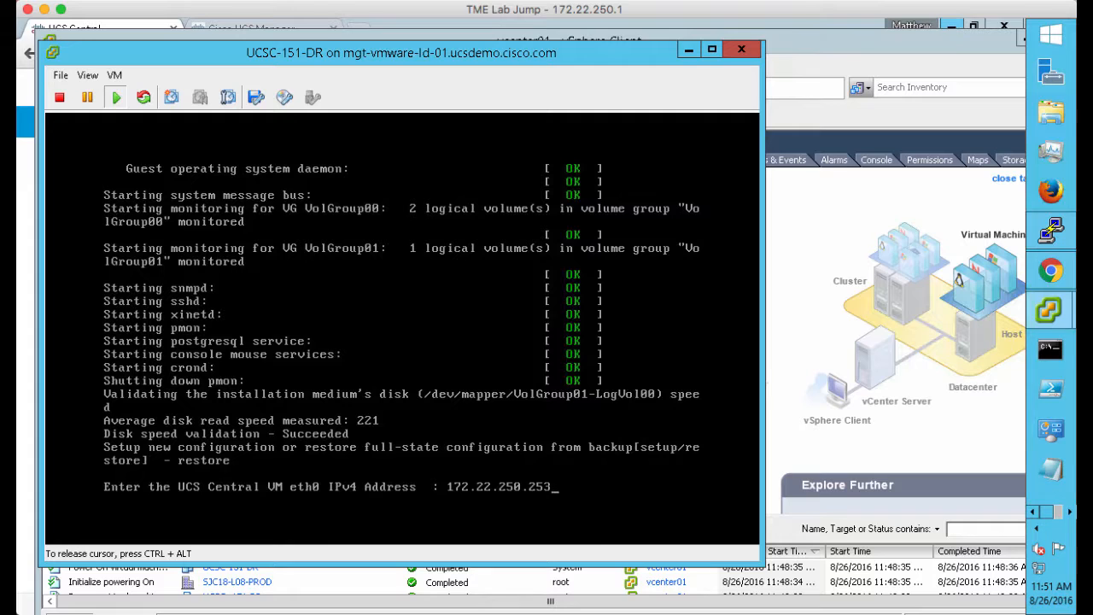
key("Return")
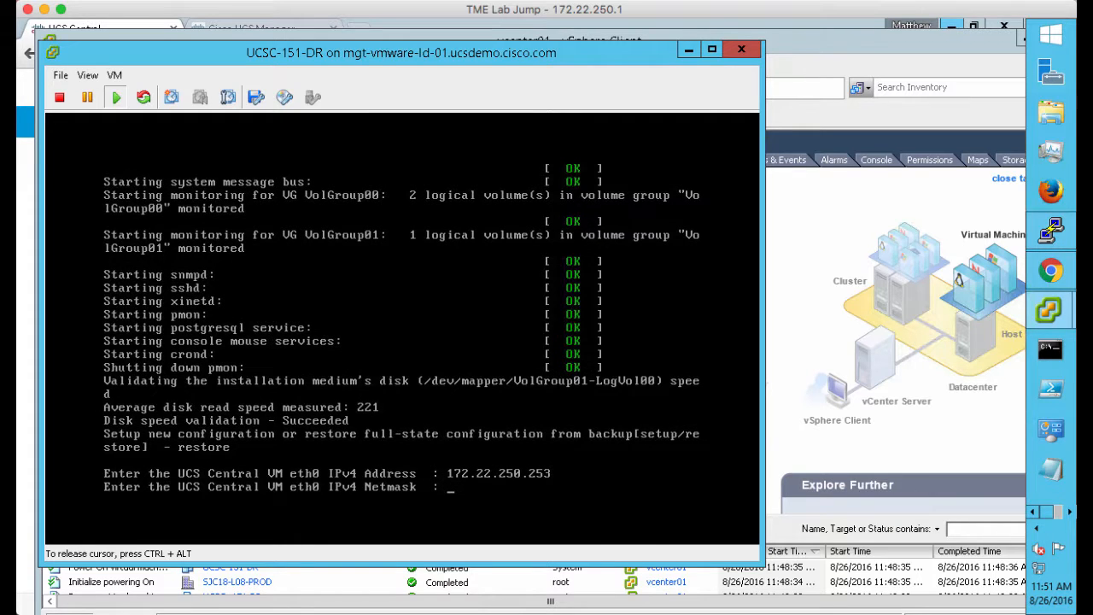
type("255.255.252.0")
key("Return")
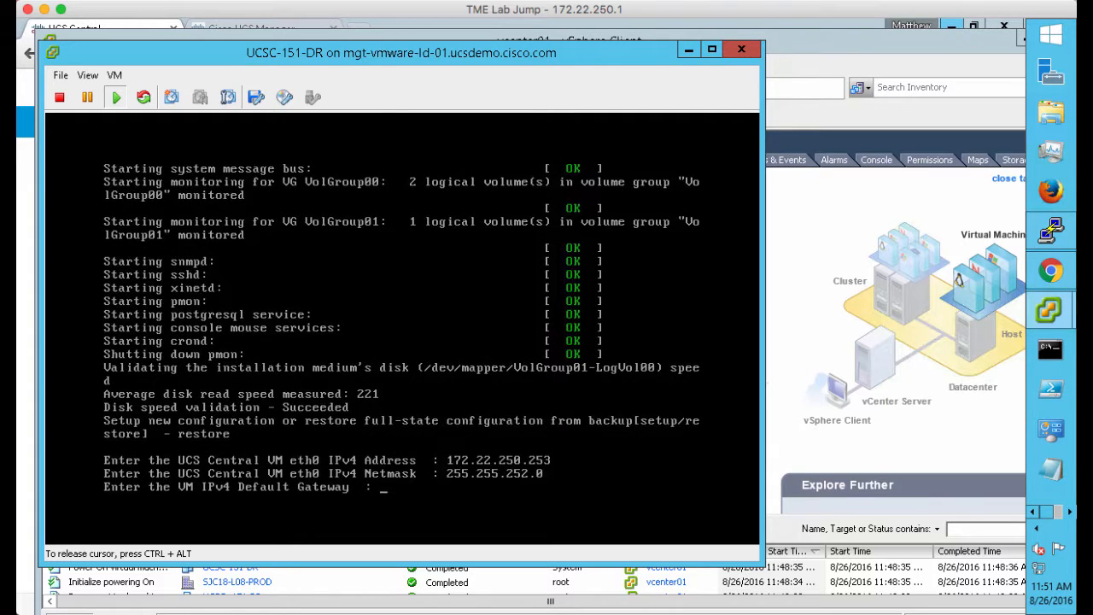
type("172.22.248.1")
key("Return")
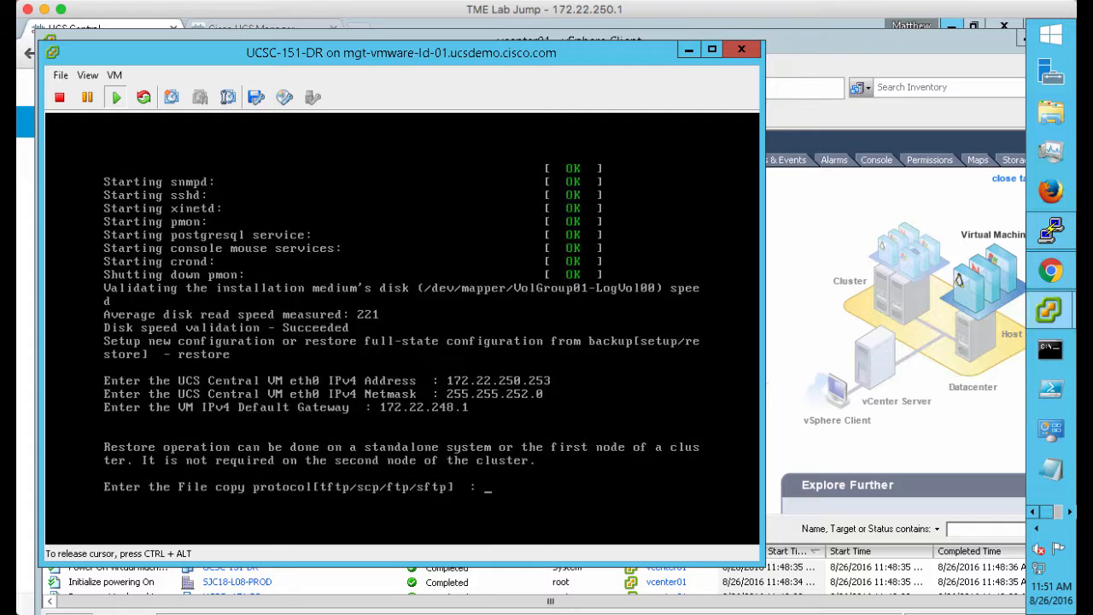
Specify FTP protocol, backup server 172.22.250.182 and backup file DR-BACKUP-2.tgz
type("ftp")
key("Return")
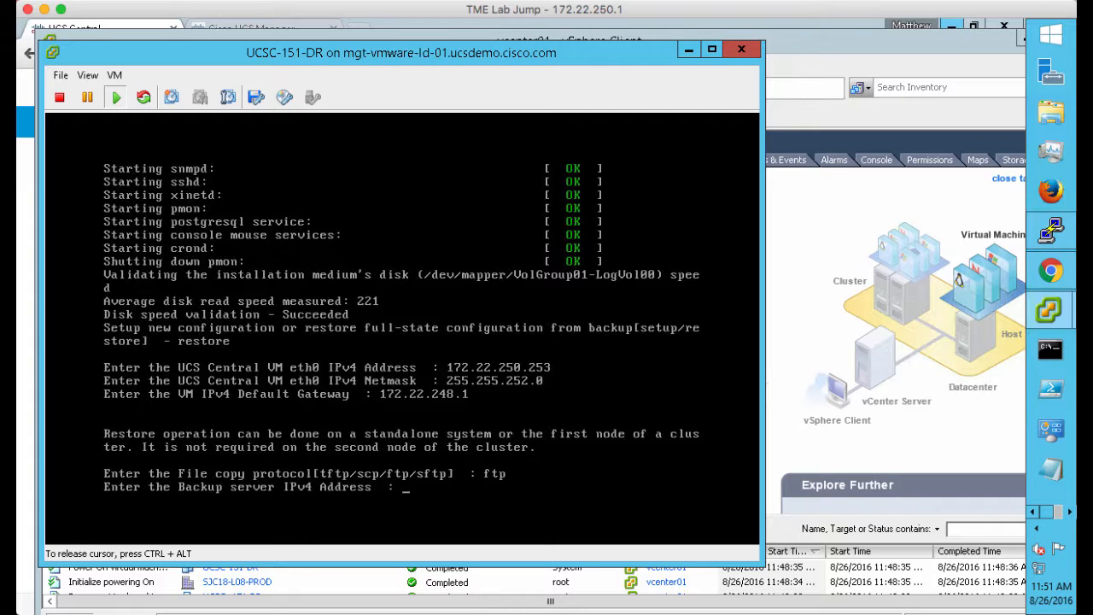
type("172.22.250.182")
key("Return")
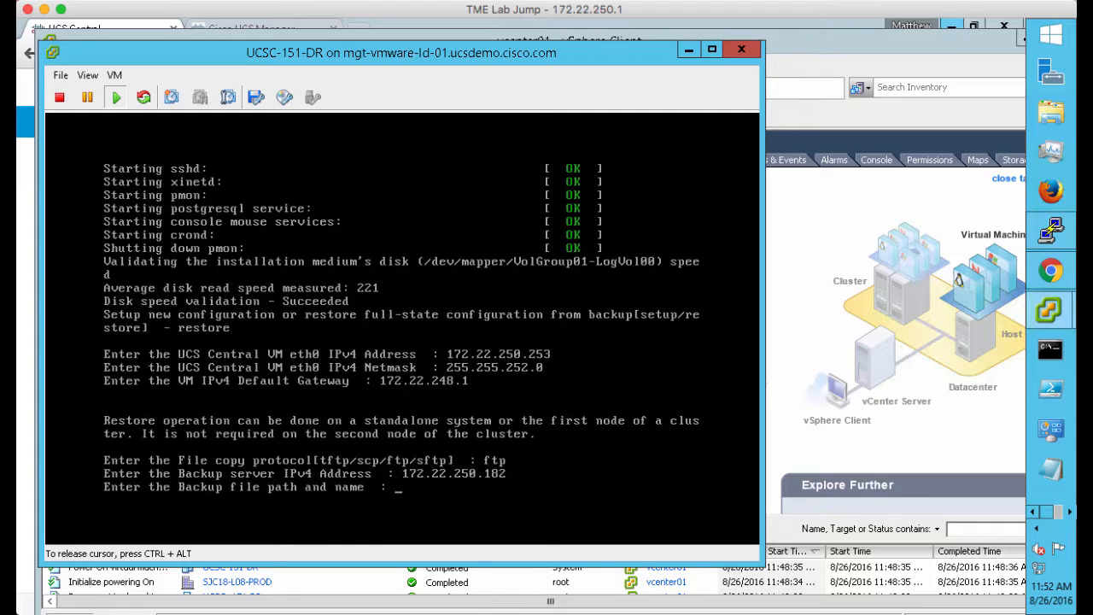
type("DR-BACKUP-2.tgz")
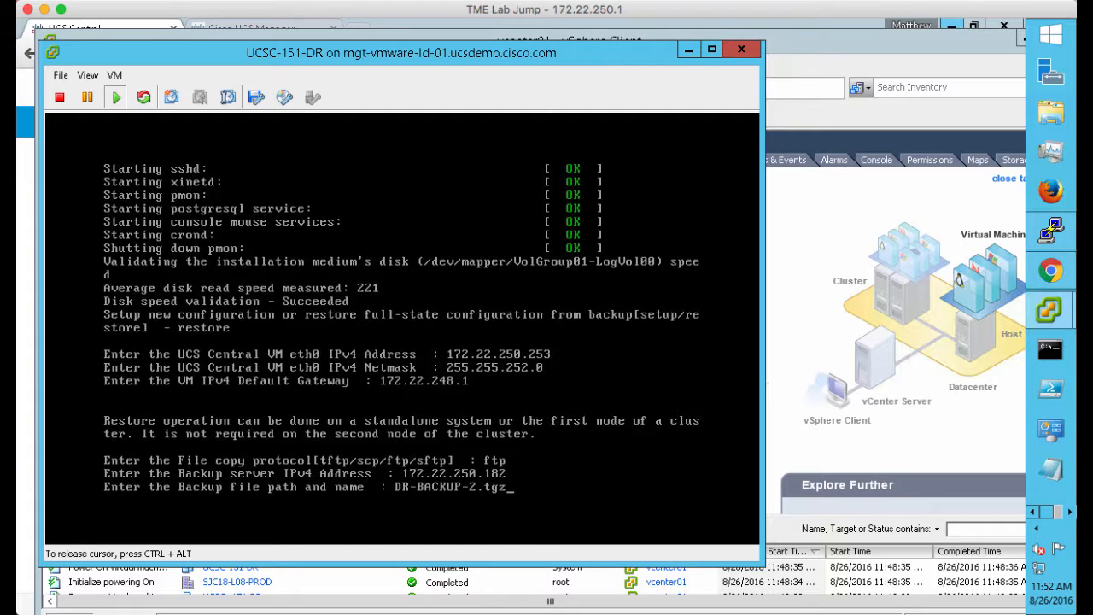
key("Return")
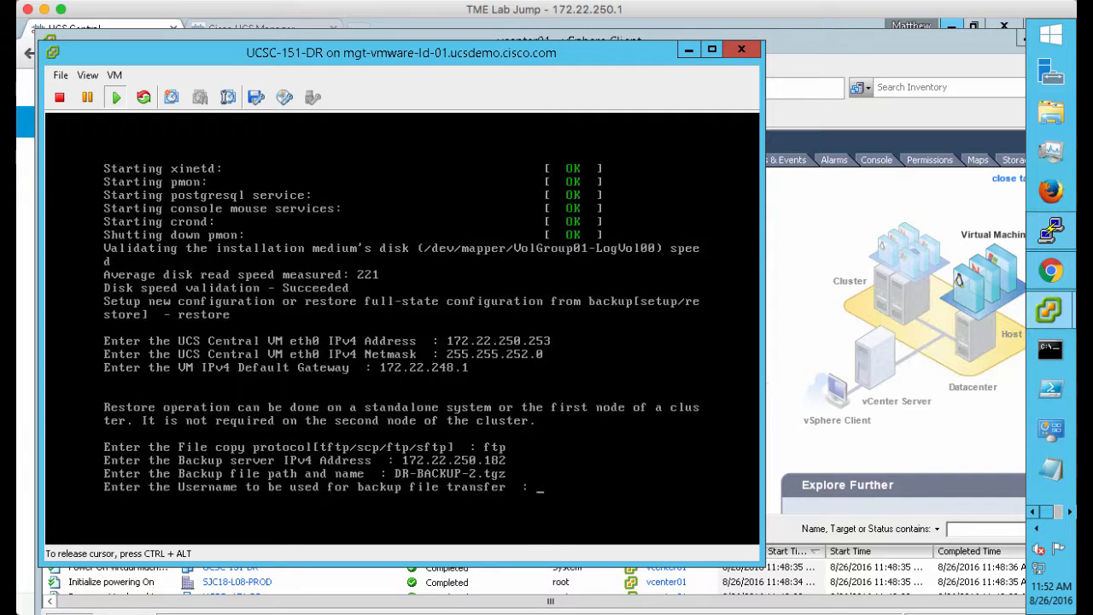
Enter the FTP backup username and its password
type("ftpuser")
key("Return")
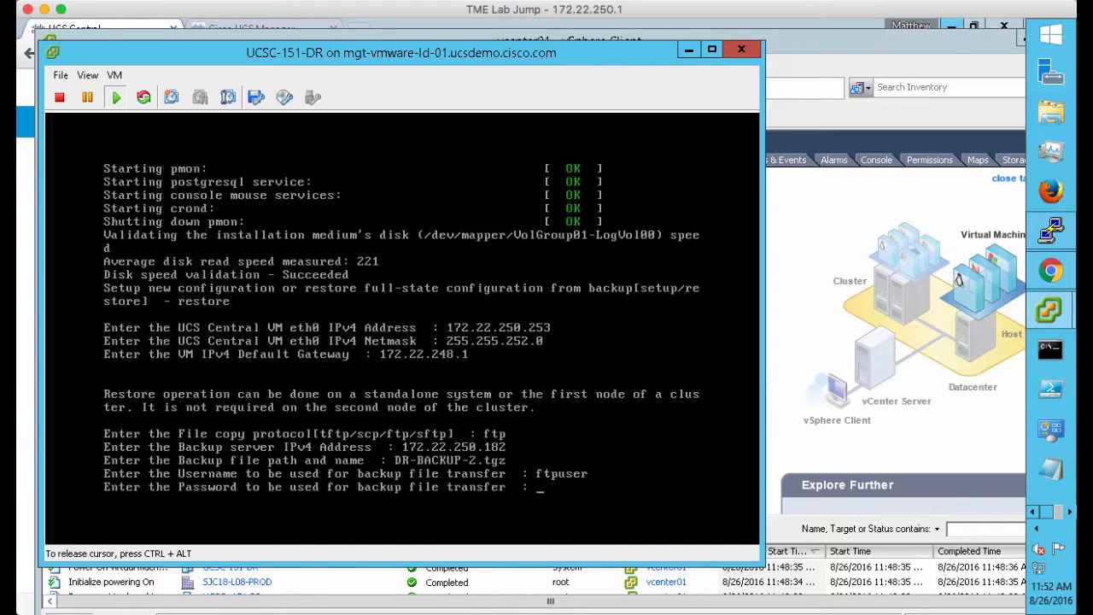
key("Return")
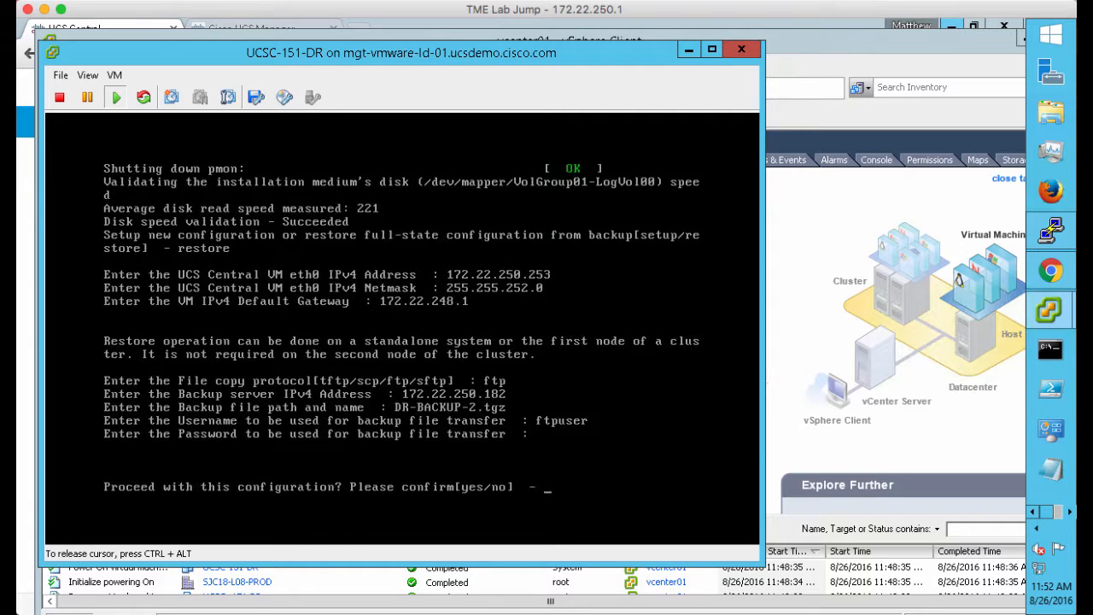
Confirm the restore configuration with 'yes' to start restoring files and databases
type("yes")
key("Return")
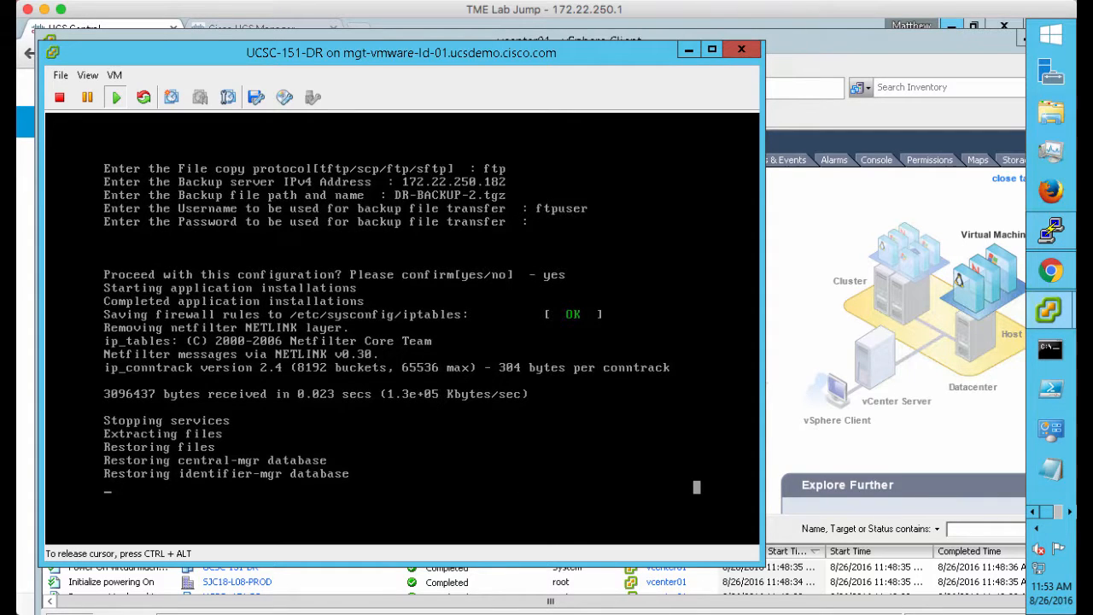
left_click(1060, 493)
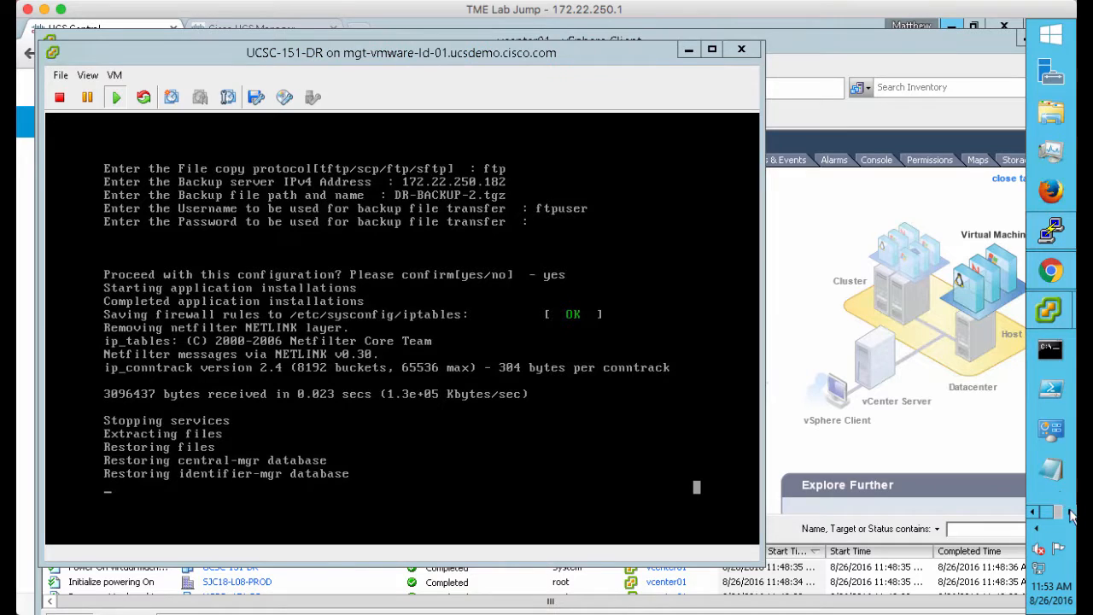
left_click(1071, 515)
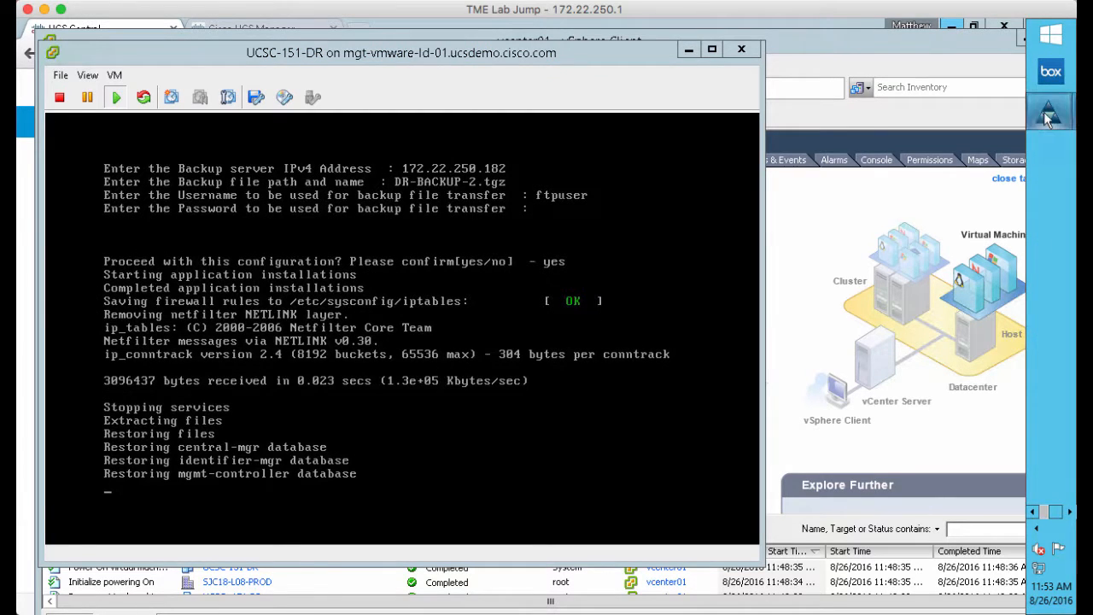
mouse_move(1048, 120)
left_click(959, 198)
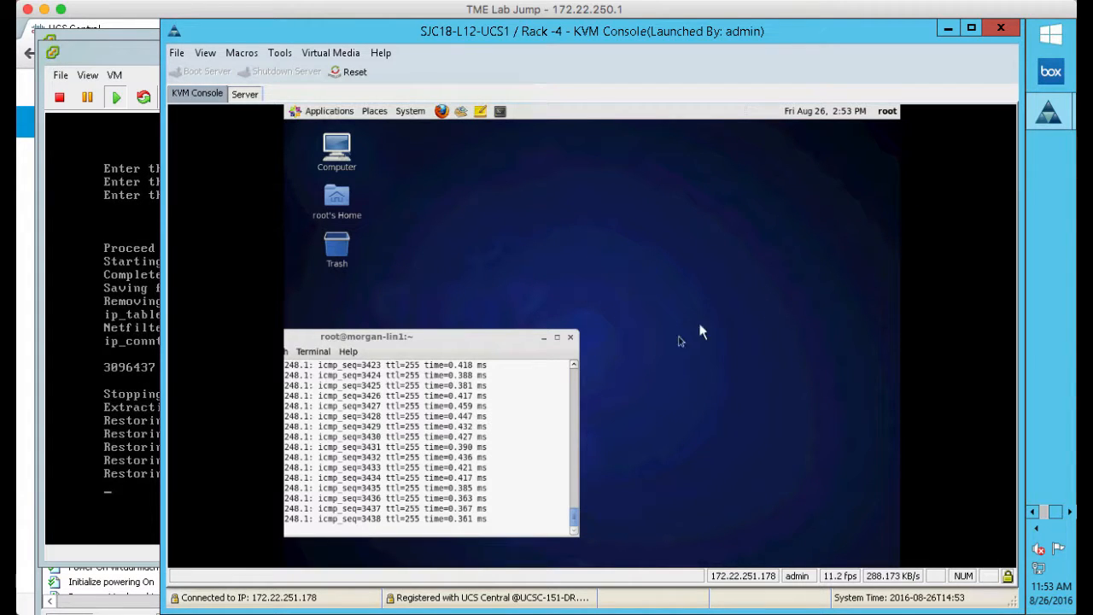
left_click(949, 30)
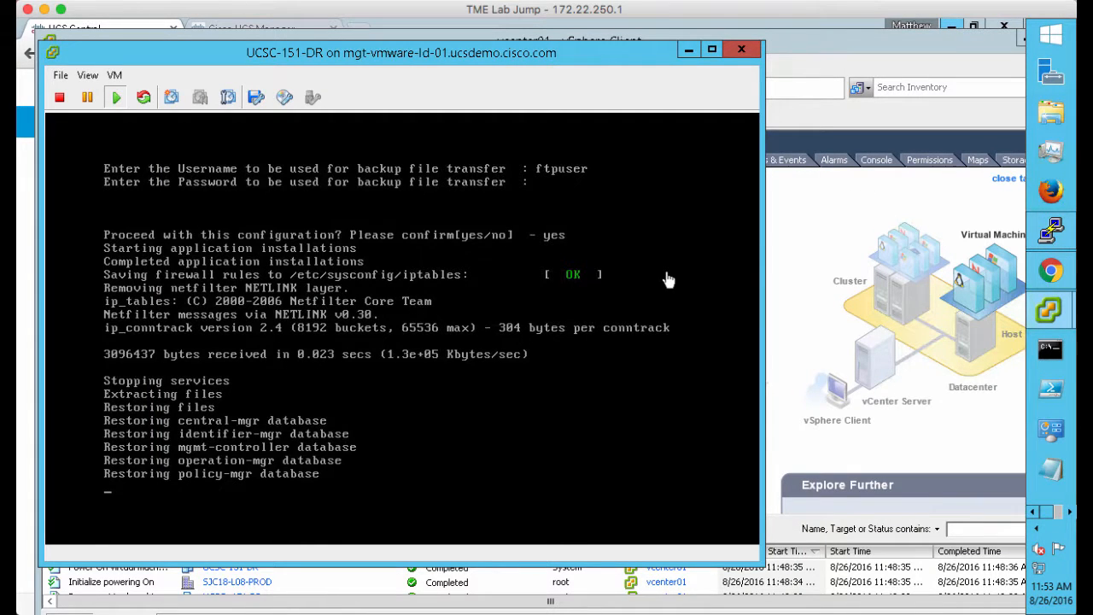
Move the vSphere Client window aside and minimize it while the restore finishes
left_click(966, 36)
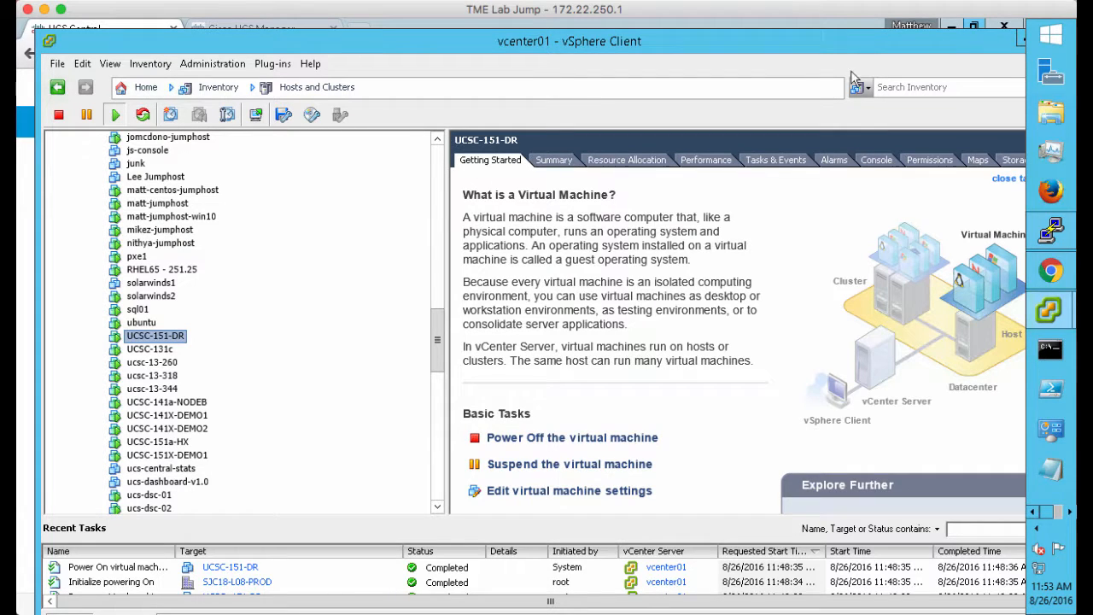
left_click_drag(956, 49, 863, 47)
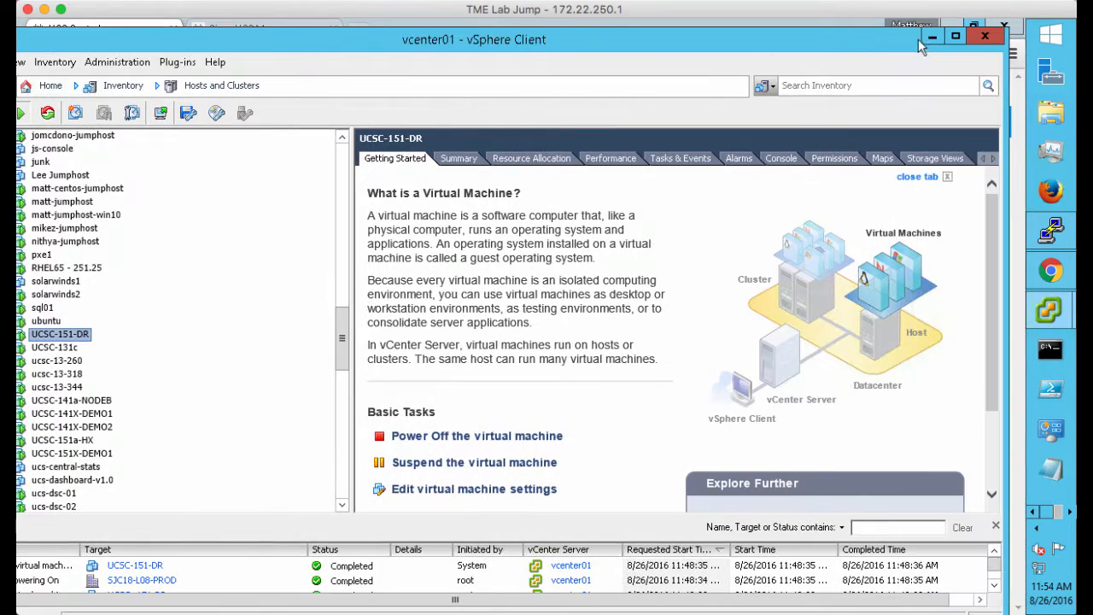
left_click(936, 45)
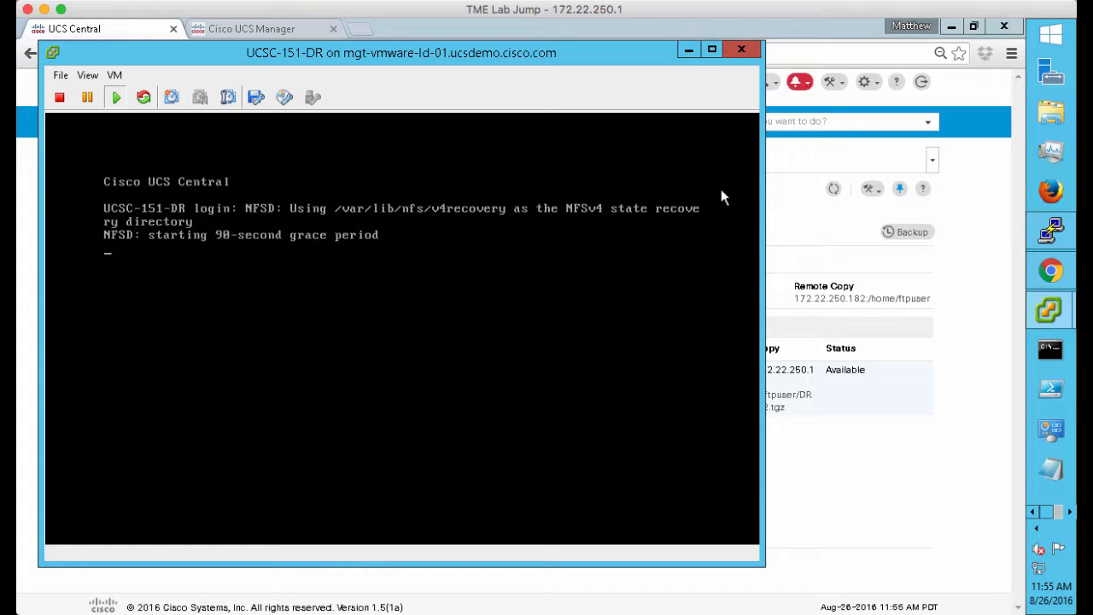
Log in to the restored UCS Central console as admin
left_click(620, 284)
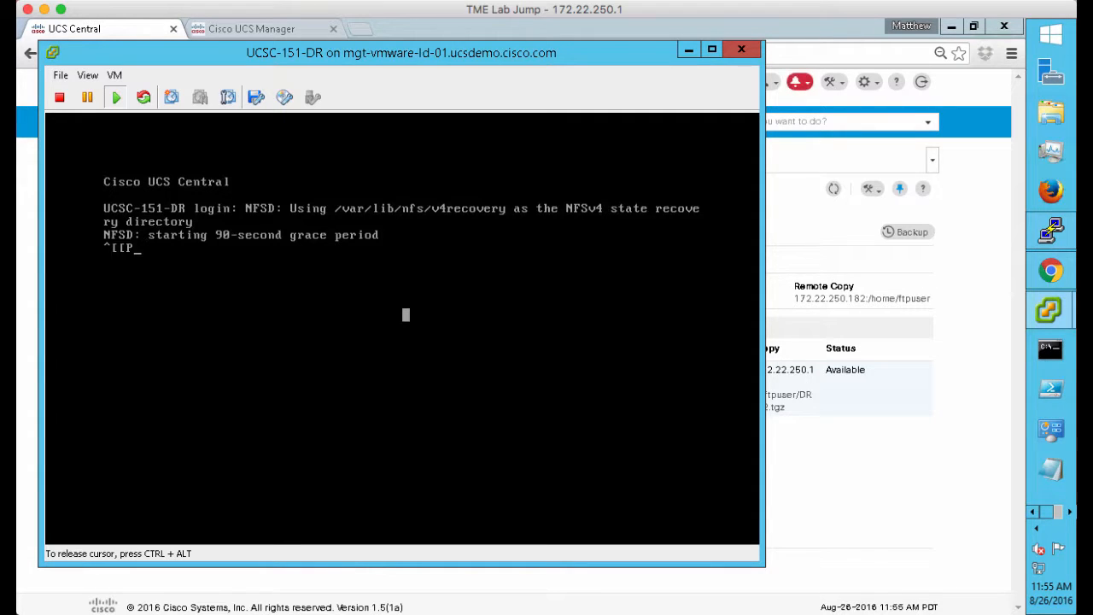
key("Return")
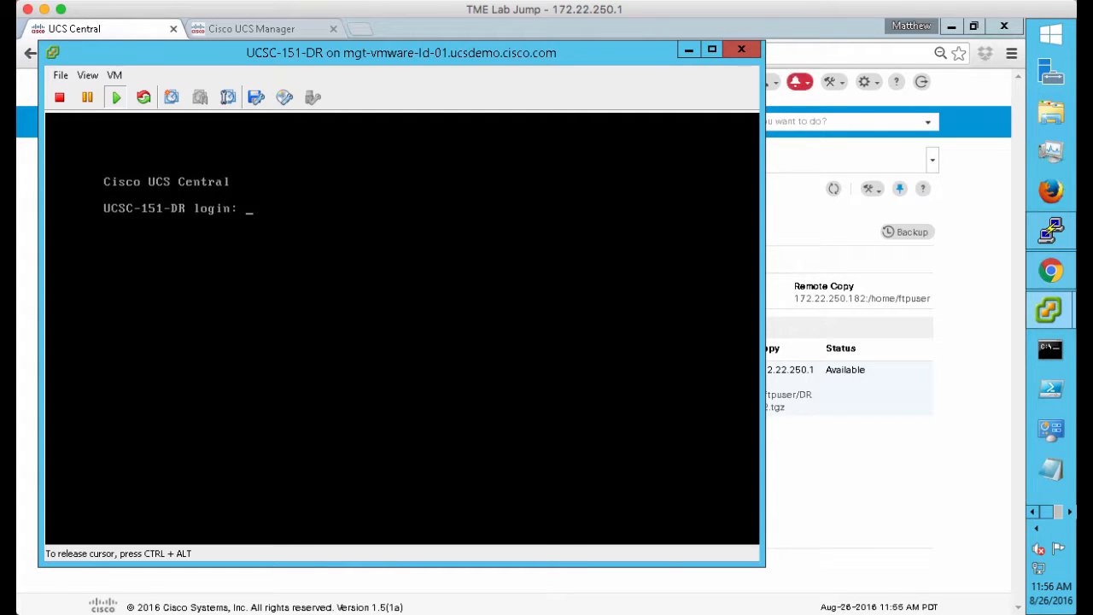
type("admin")
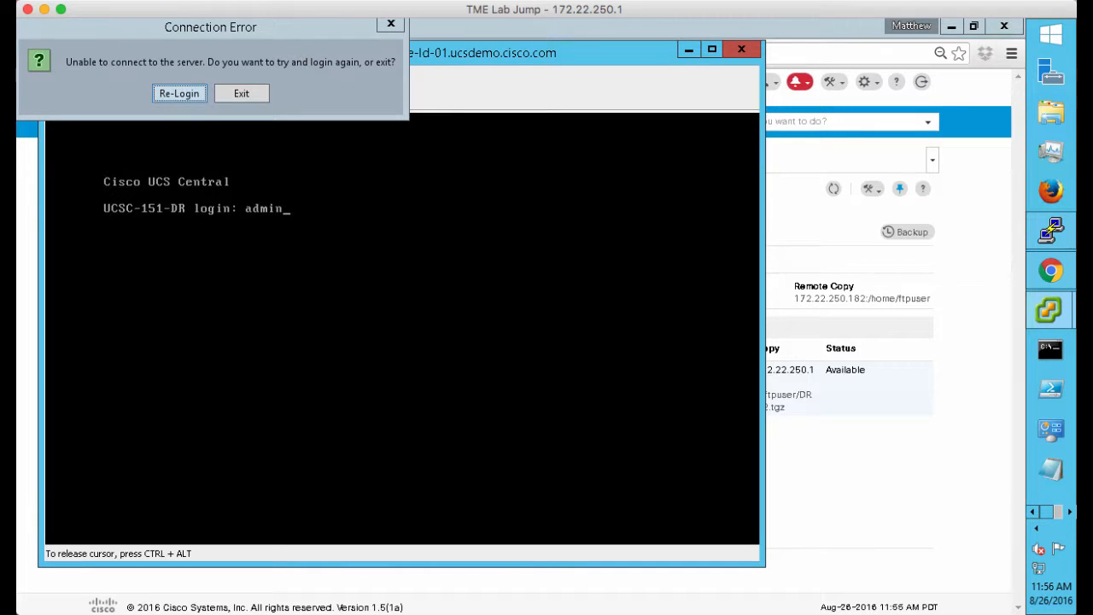
key("Return")
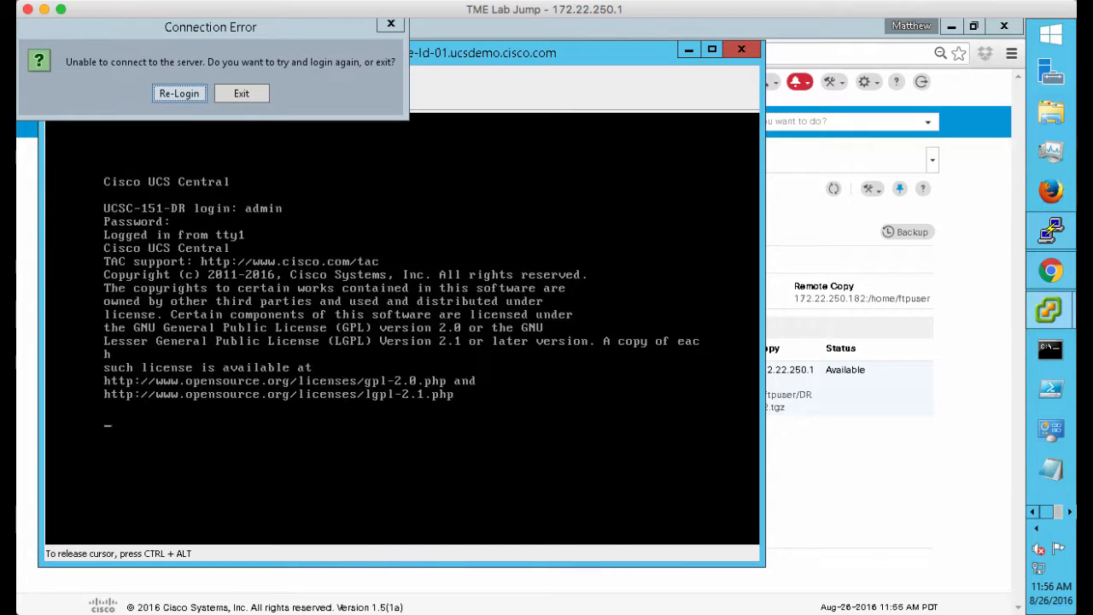
Verify with 'con local-mgmt show pmon state' that all services are running, then exit
type("con local-mgmt ")
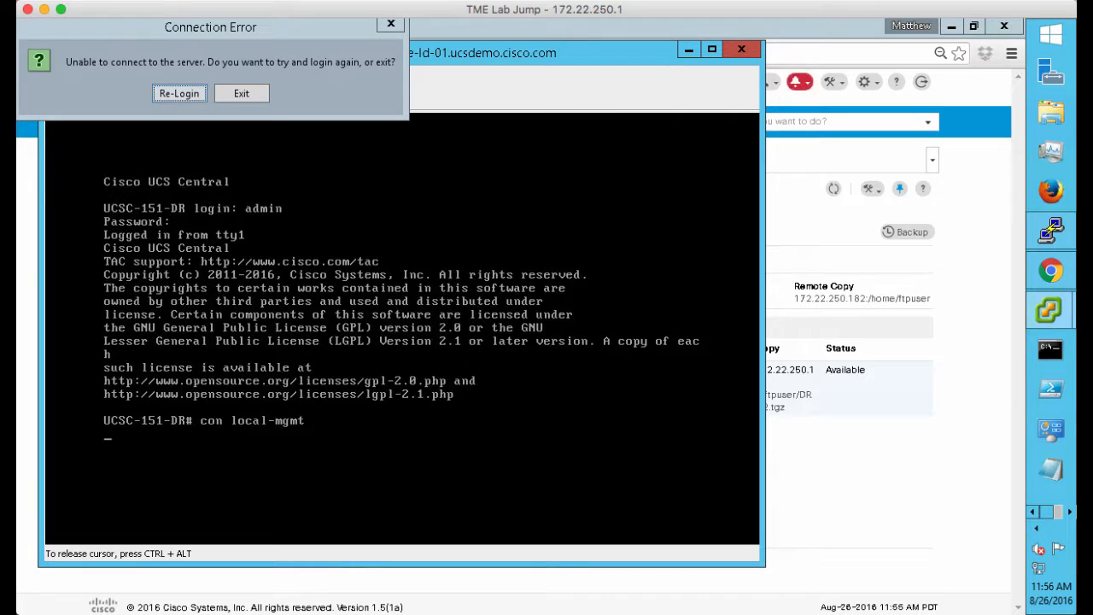
type("sho")
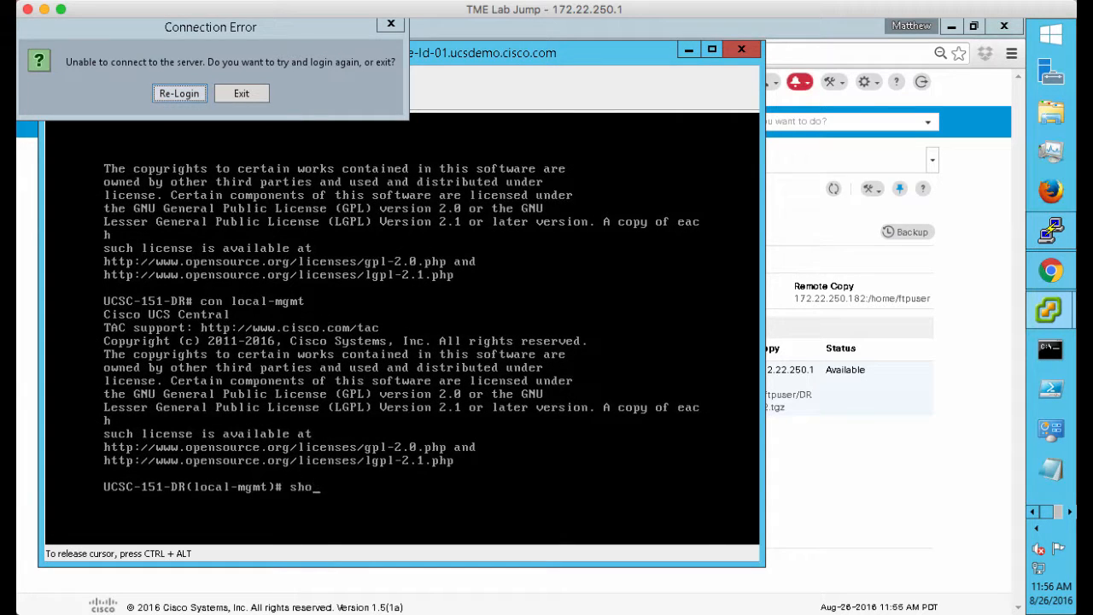
type("w pmon state")
key("Return")
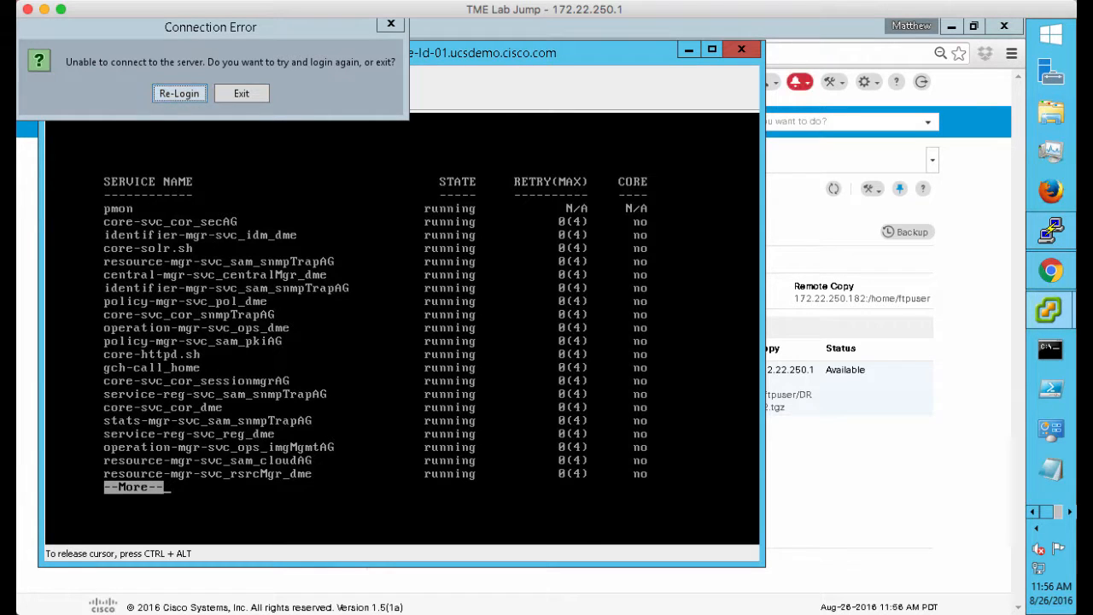
key("Return")
key("Return")
key("Return")
key("Return")
key("Return")
key("Return")
key("Return")
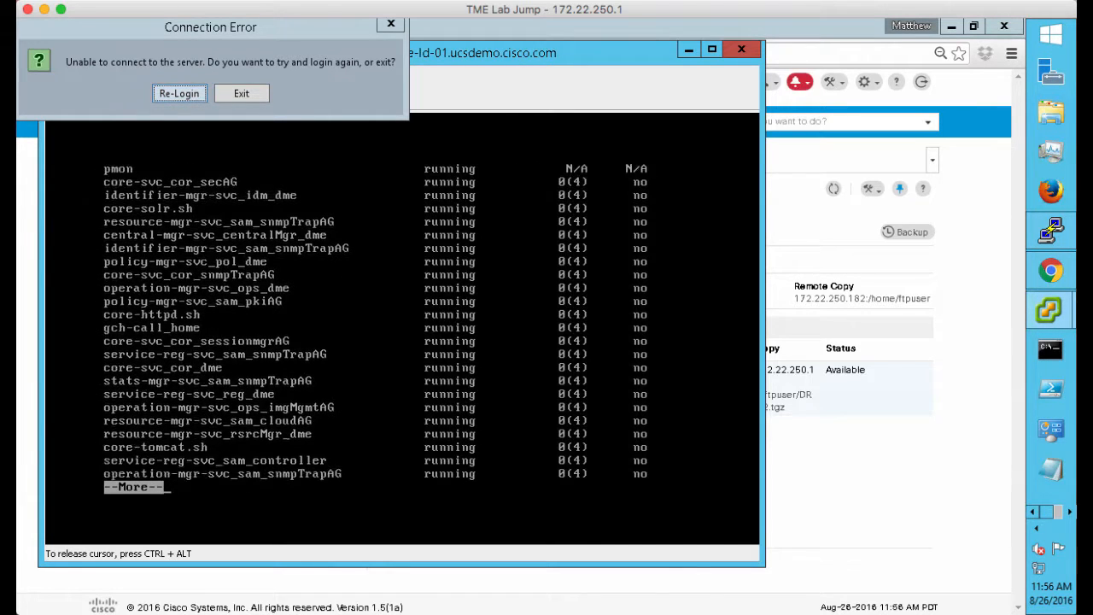
key("Return")
key("Return")
key("Return")
key("Return")
key("Return")
key("Return")
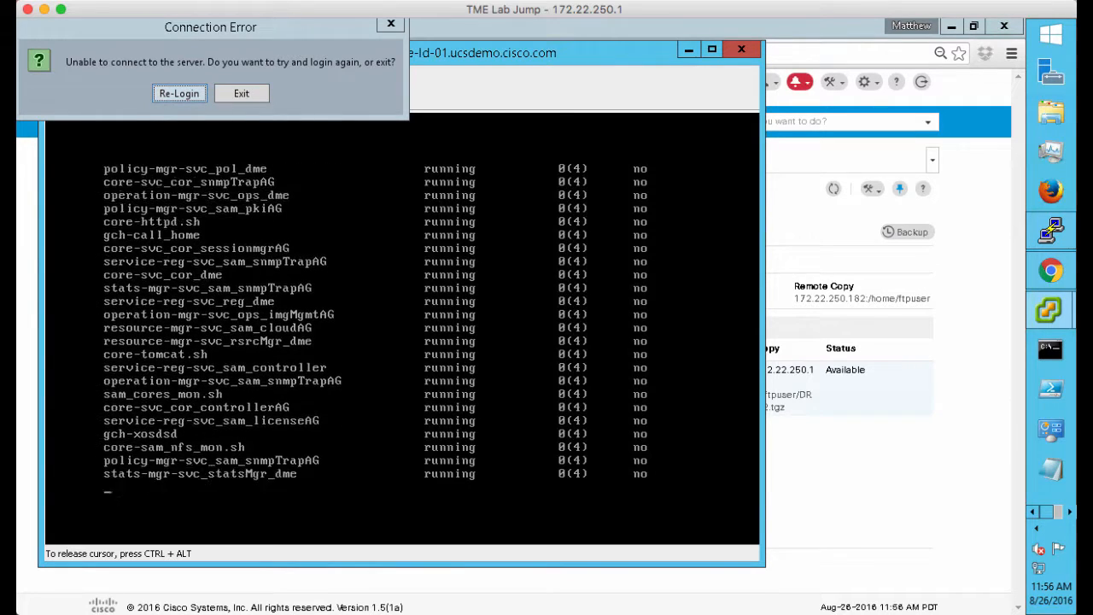
type("exit")
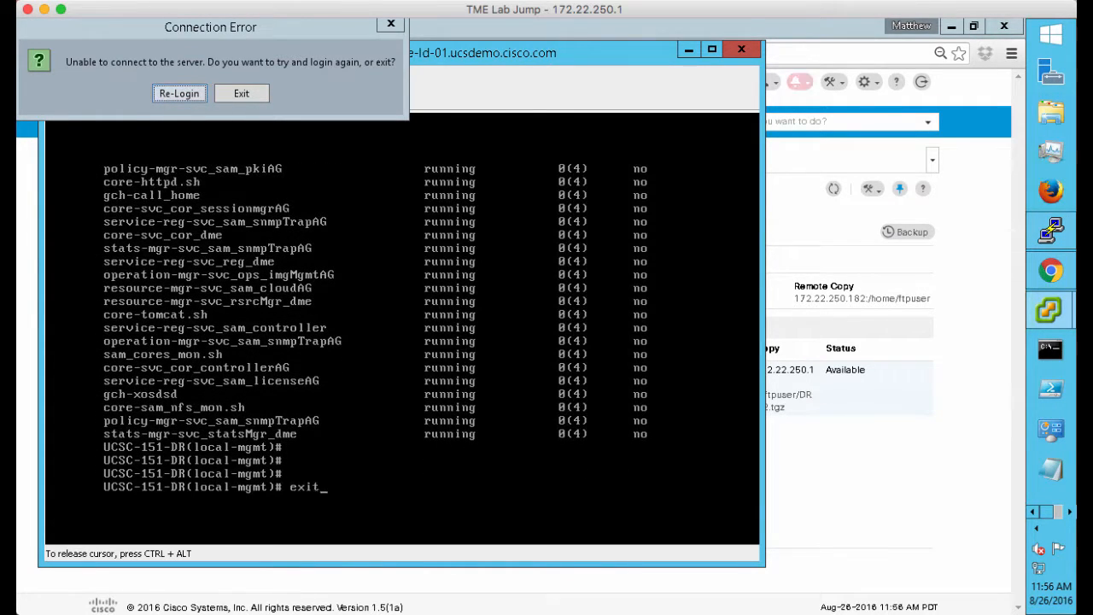
key("Return")
Exit the UCS Central console session, close the VM console, and dismiss the connection error
type("exit")
key("Return")
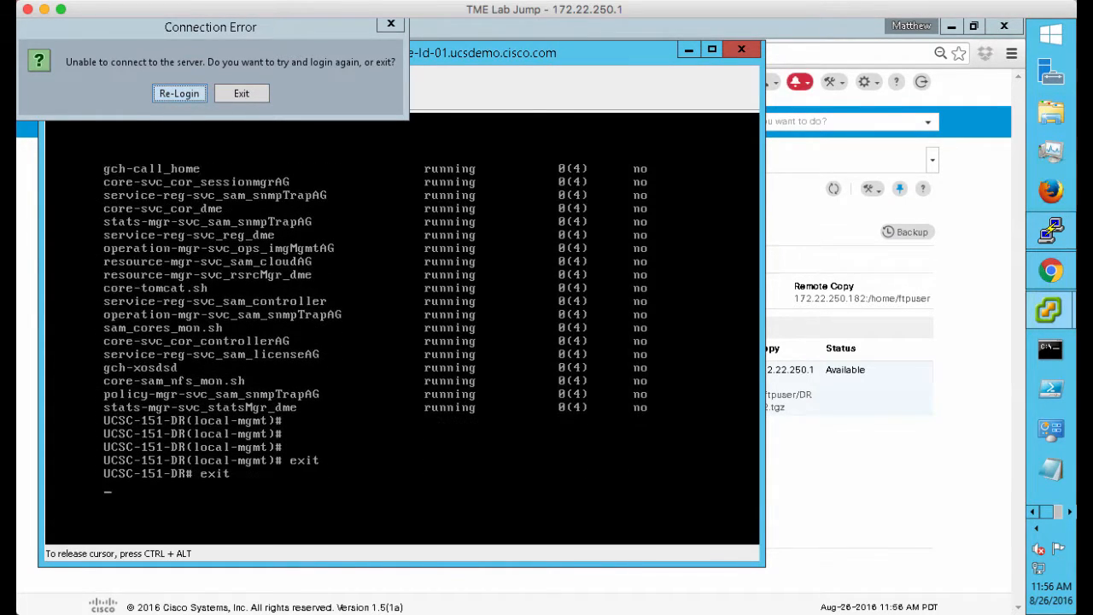
left_click(741, 49)
left_click(242, 93)
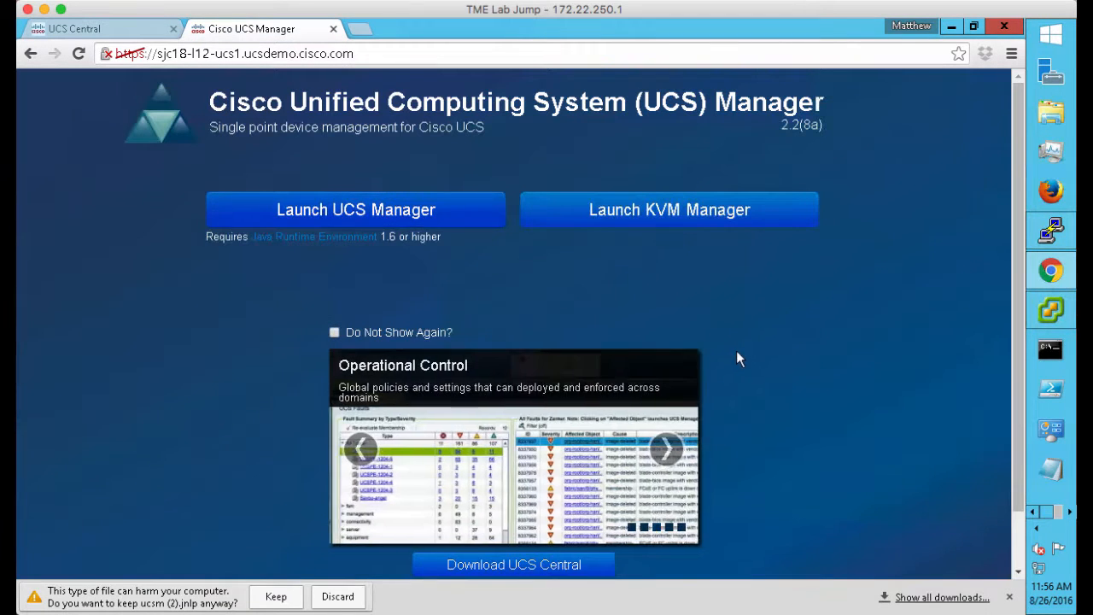
Launch UCS Manager for the domain by keeping and opening the ucsm (3).jnlp file
left_click(418, 214)
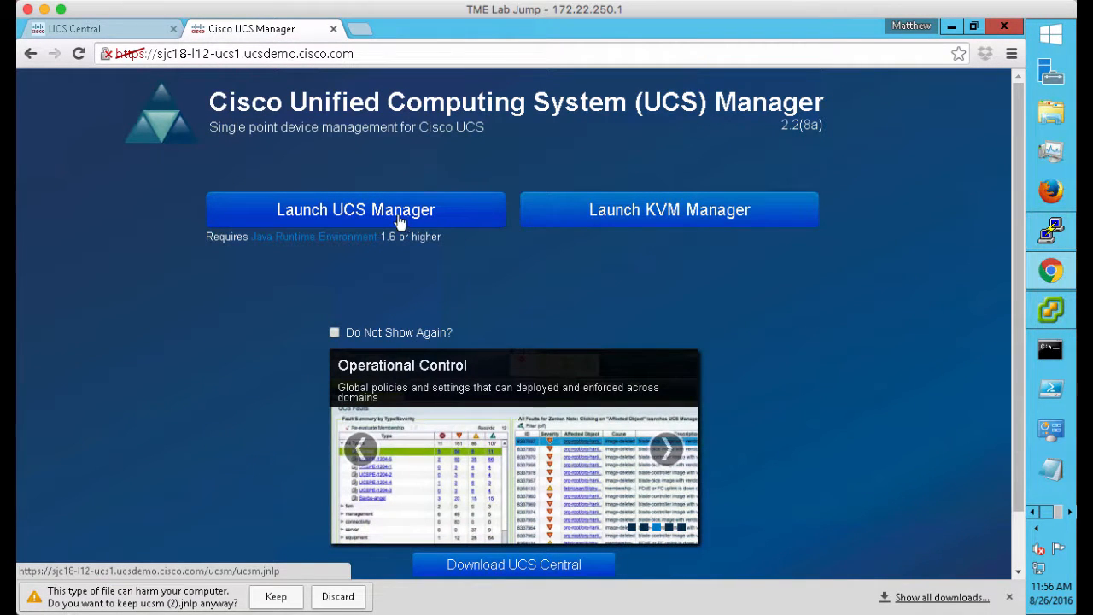
left_click(276, 596)
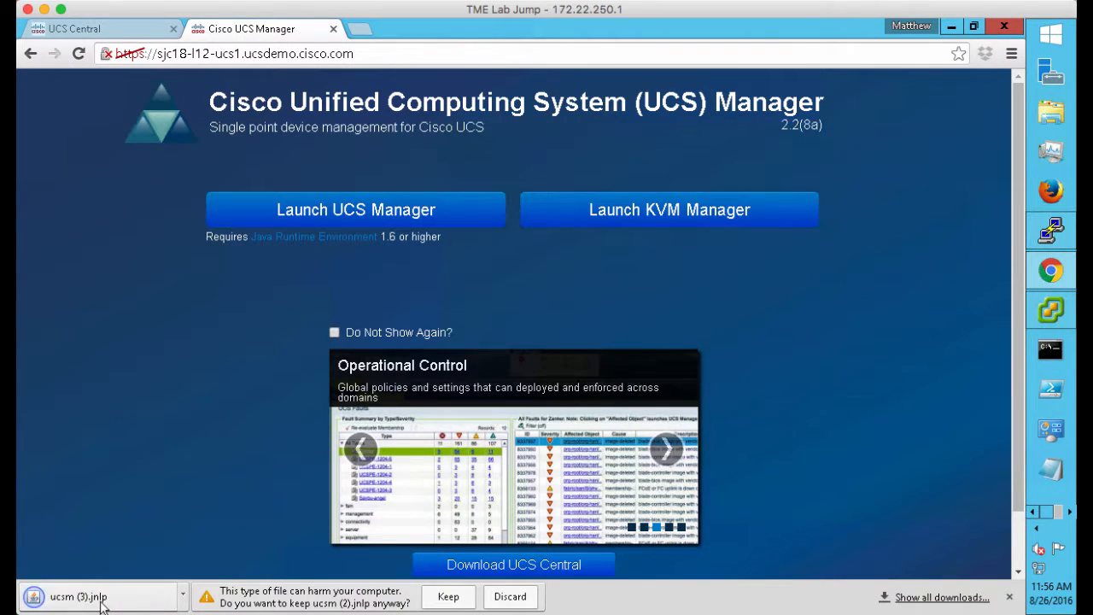
left_click(104, 602)
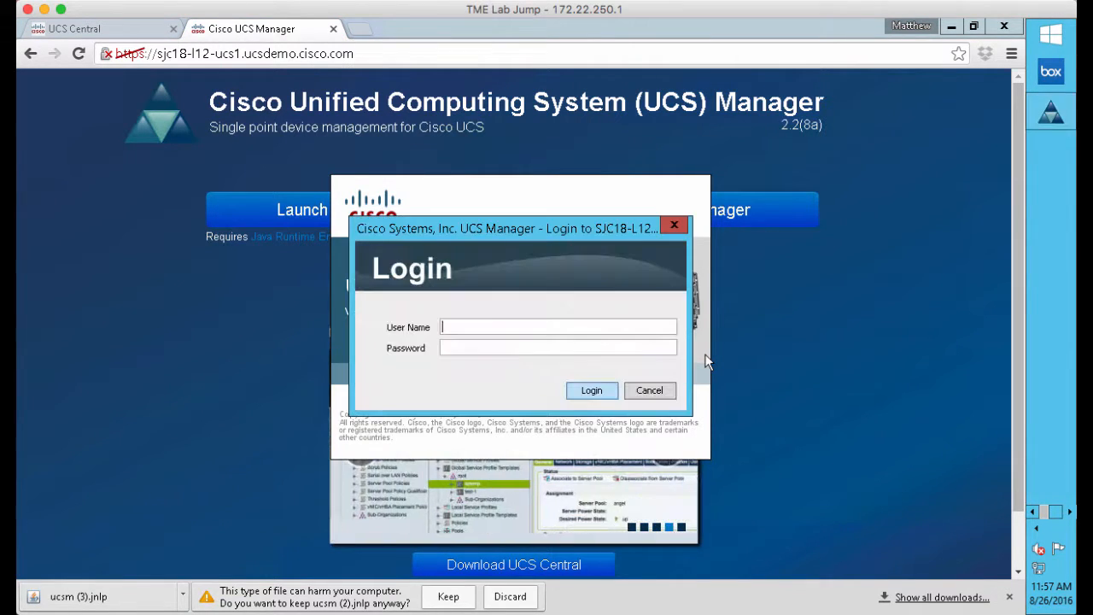
Sign in to UCS Manager for SJC18-L12-UCS1 with the admin user name and password
type("admin********")
key("Return")
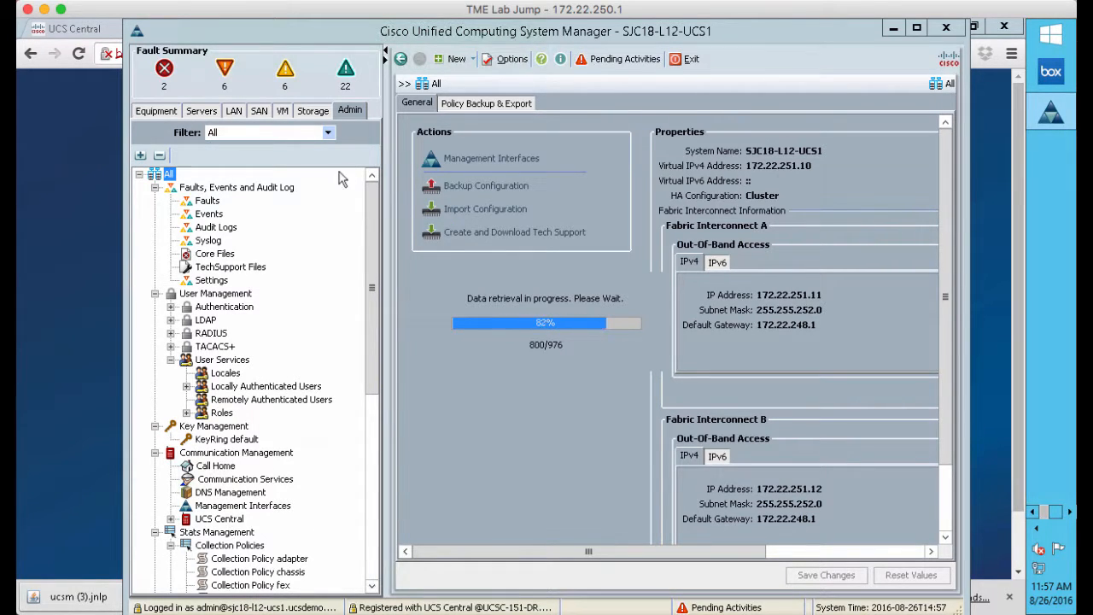
Show SJC18-L12-UCS1's UCS Central registration status and tick Suspend State
left_click(221, 521)
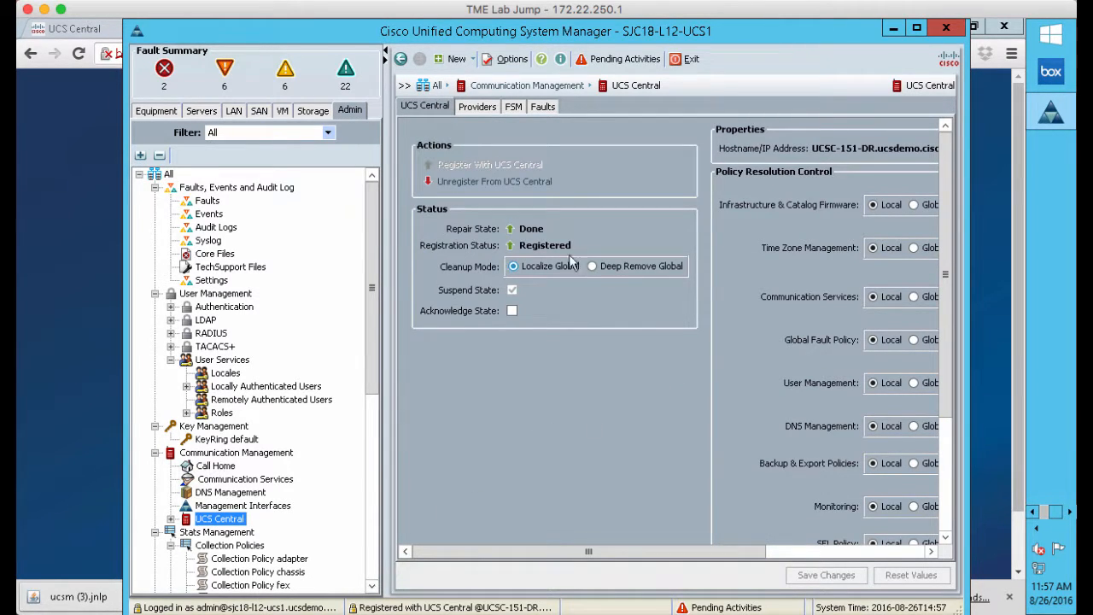
left_click(511, 290)
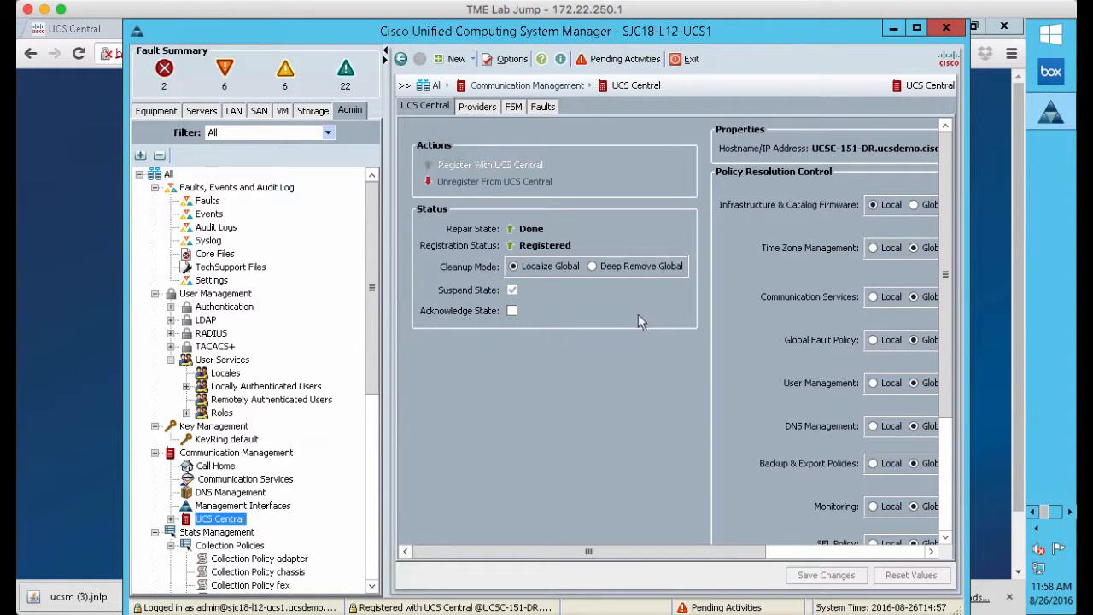
Minimize UCS Manager, reload the UCS Central page, and proceed past the certificate warning
left_click(893, 31)
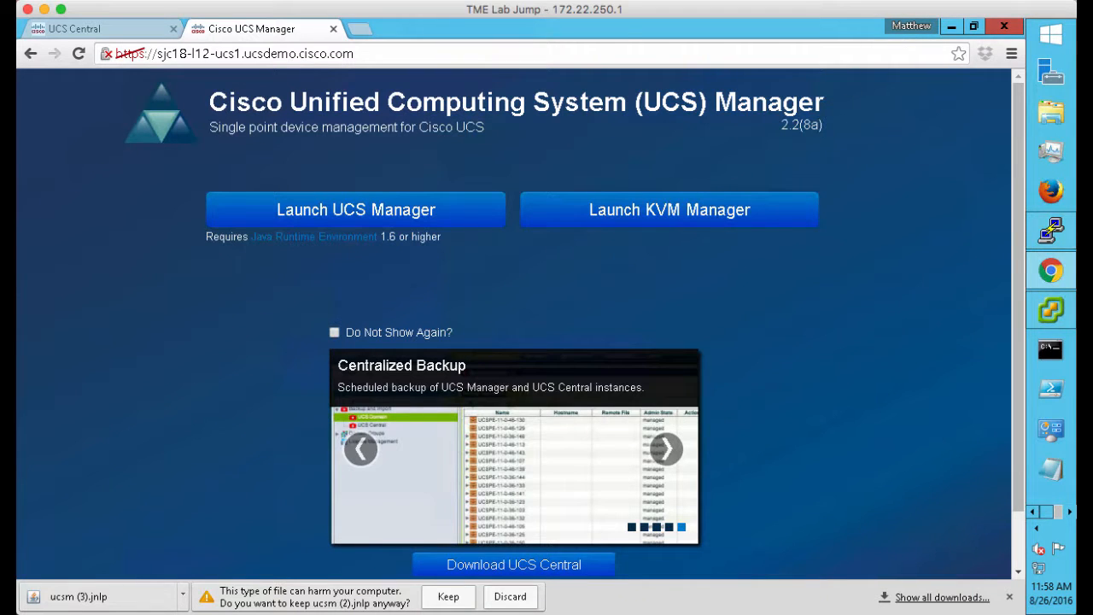
left_click(91, 29)
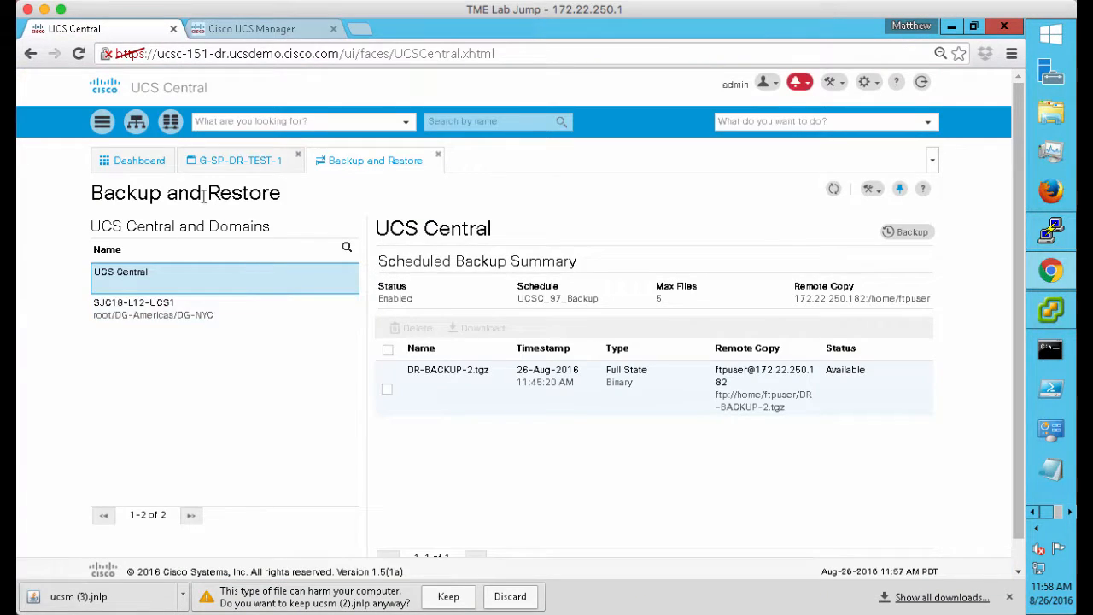
left_click(133, 164)
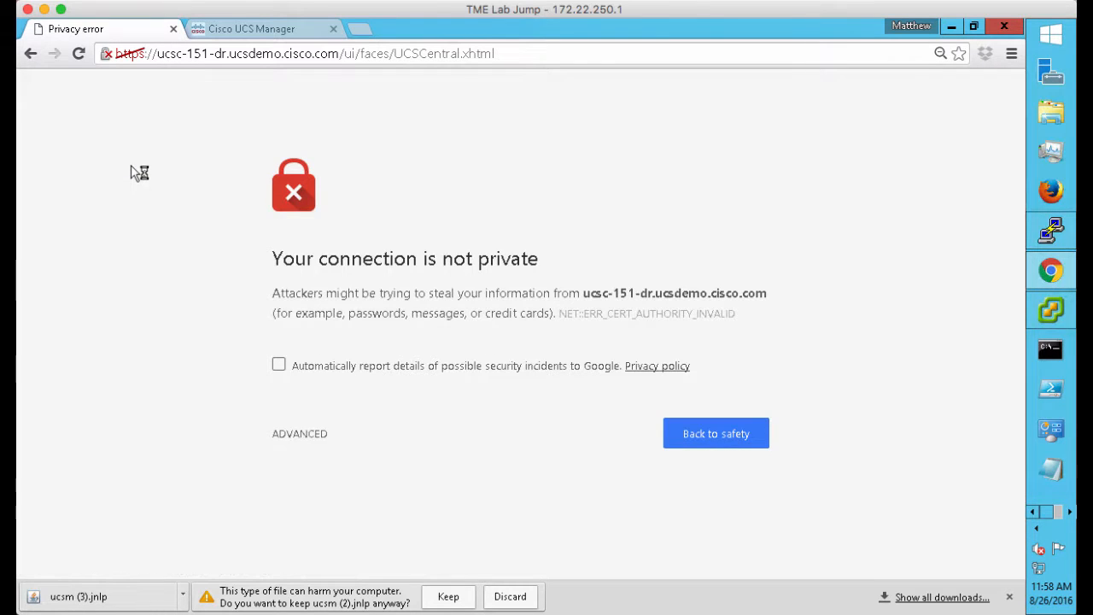
left_click(299, 434)
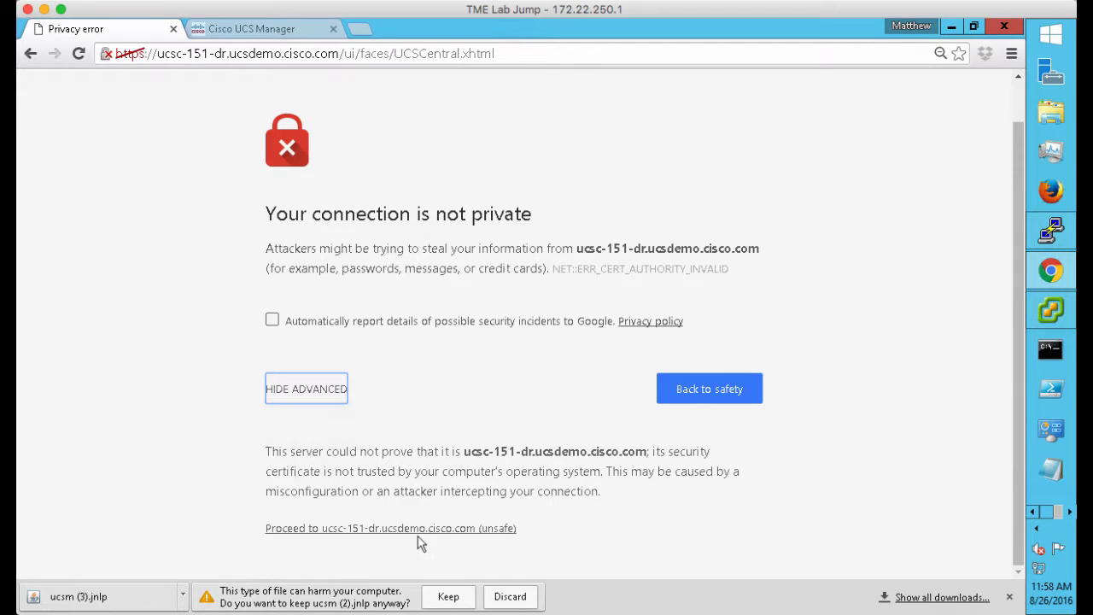
left_click(433, 529)
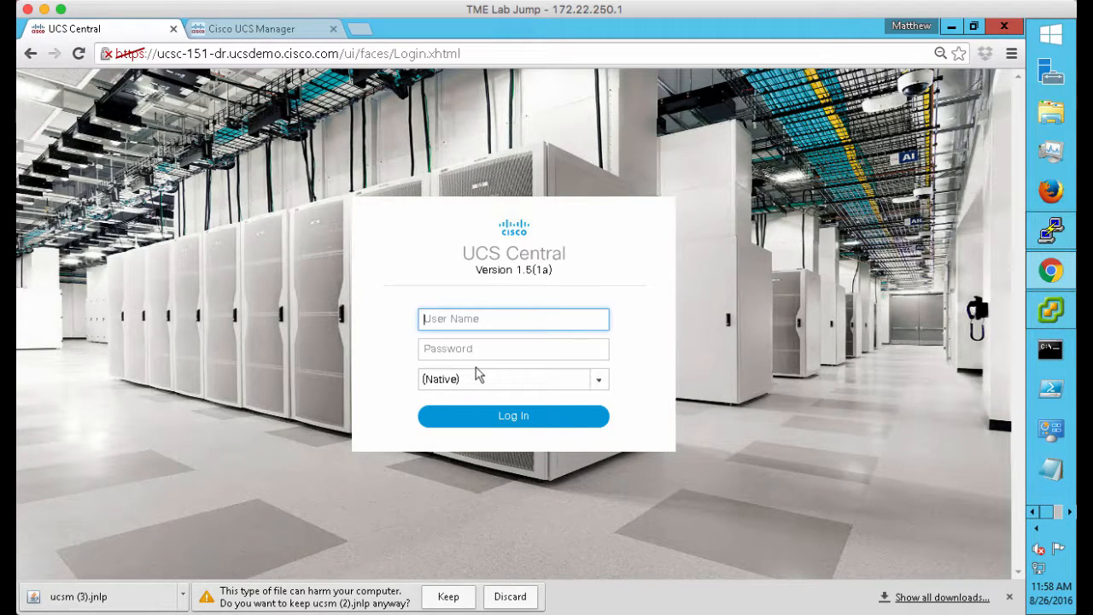
Log in to UCS Central as admin with the account password
type("admin")
key("Tab")
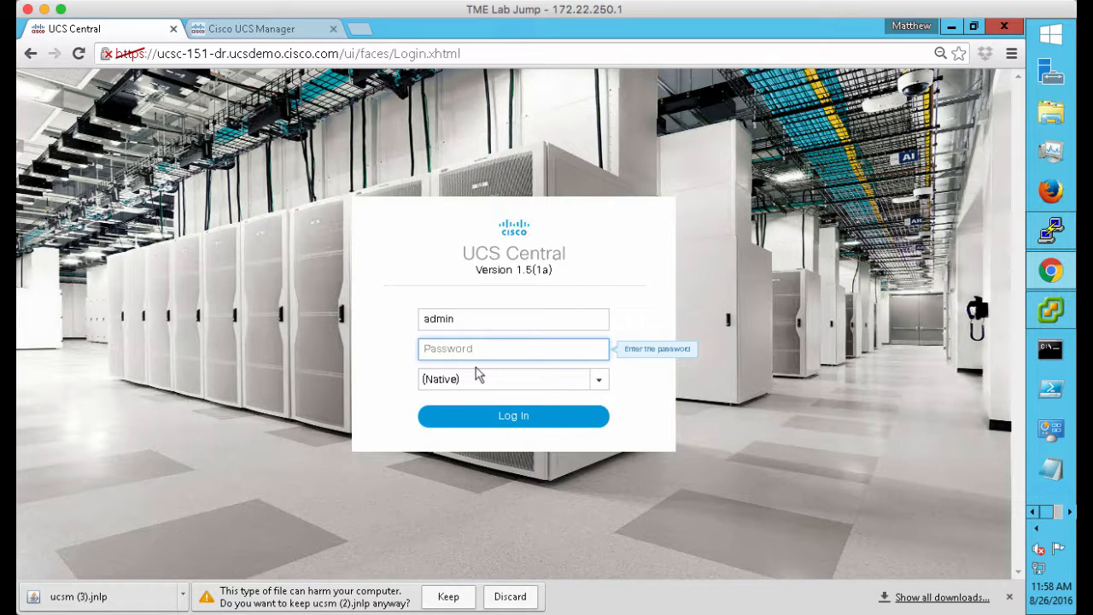
type("password")
key("Return")
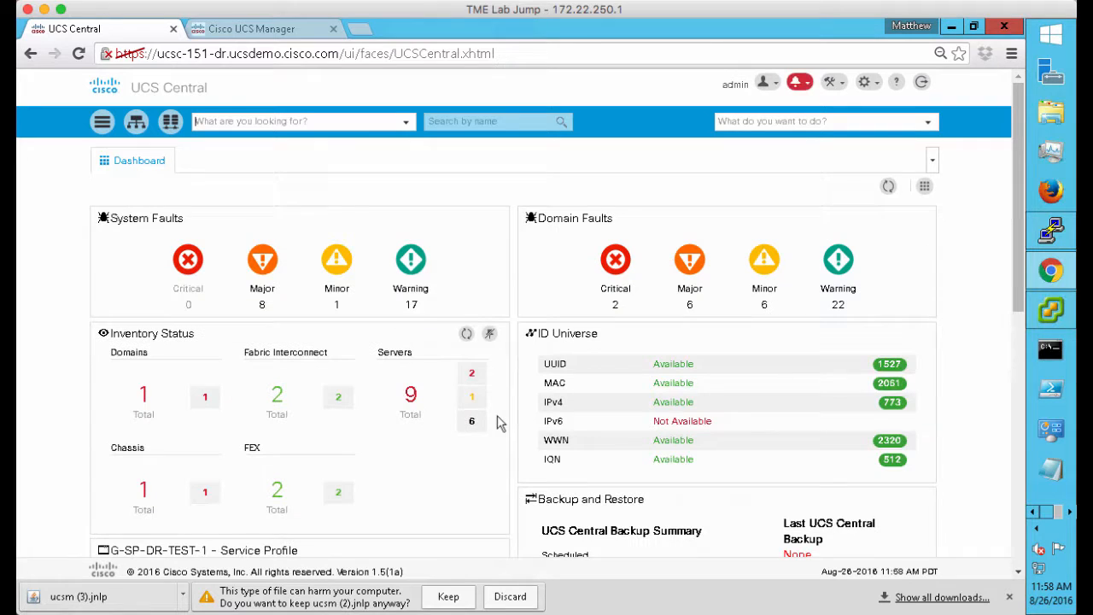
Show the Domains table listing SJC18-L12-UCS1 as Suspended Subscription, then return to UCS Manager
left_click(110, 126)
left_click(142, 151)
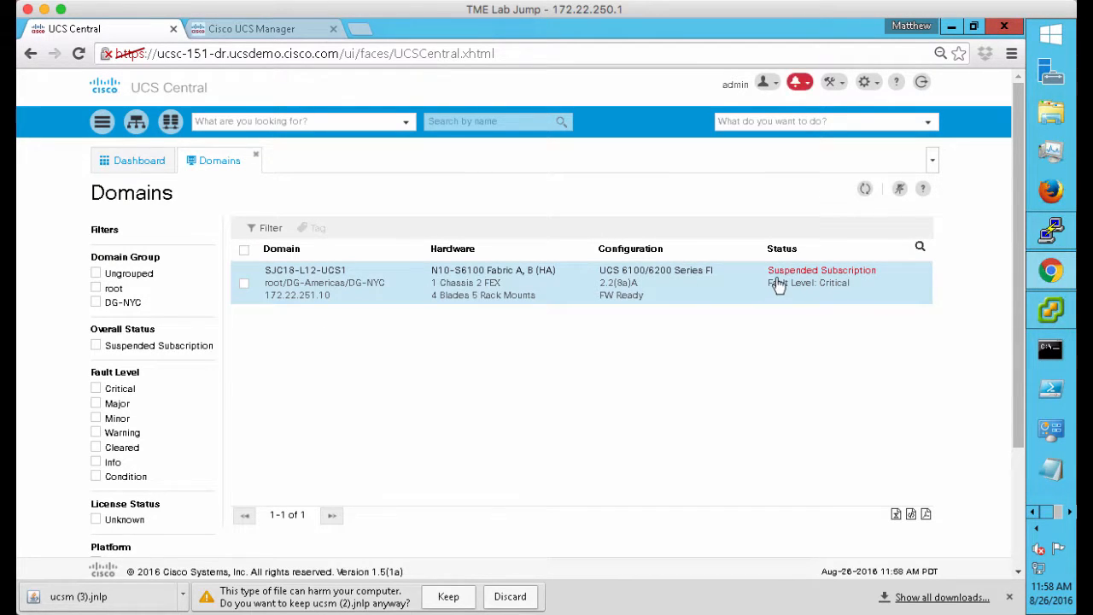
left_click(1069, 514)
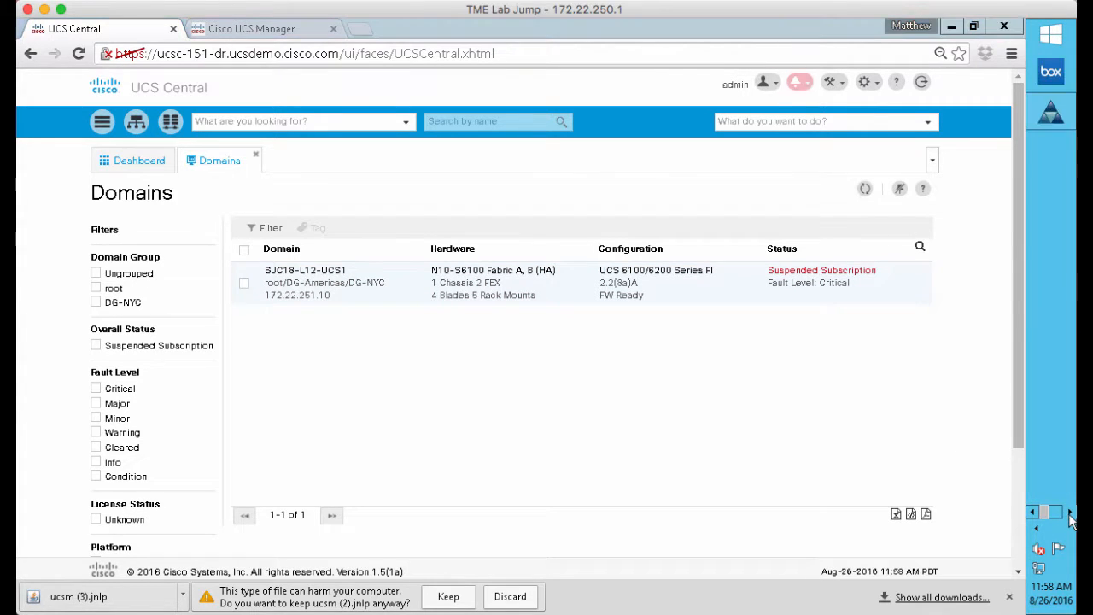
left_click(1044, 116)
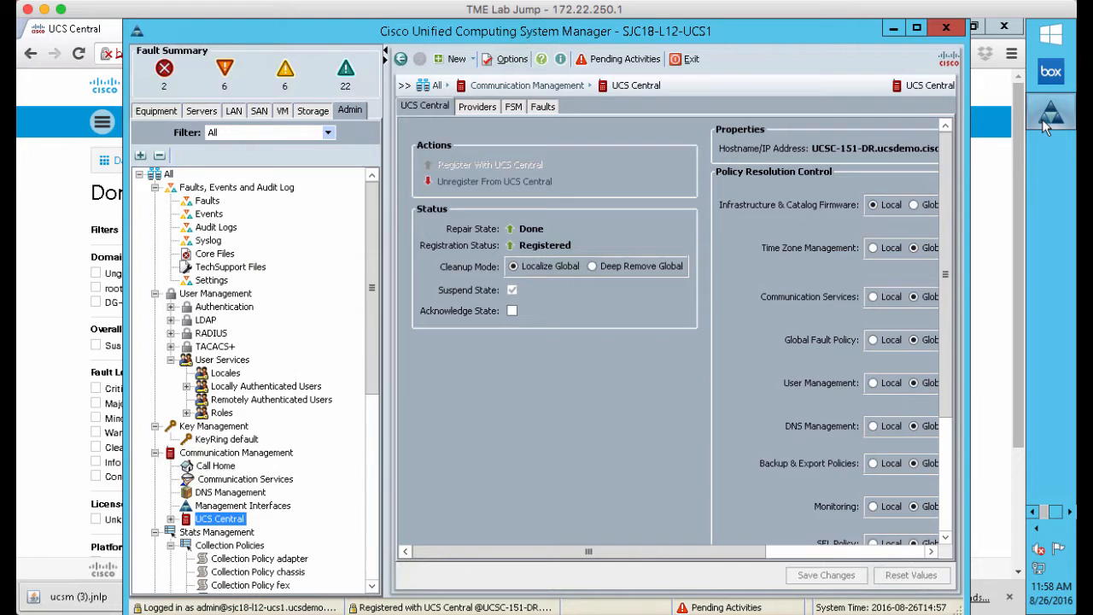
Tick Acknowledge State on the UCS Central registration, save it, and confirm the success message
left_click(511, 311)
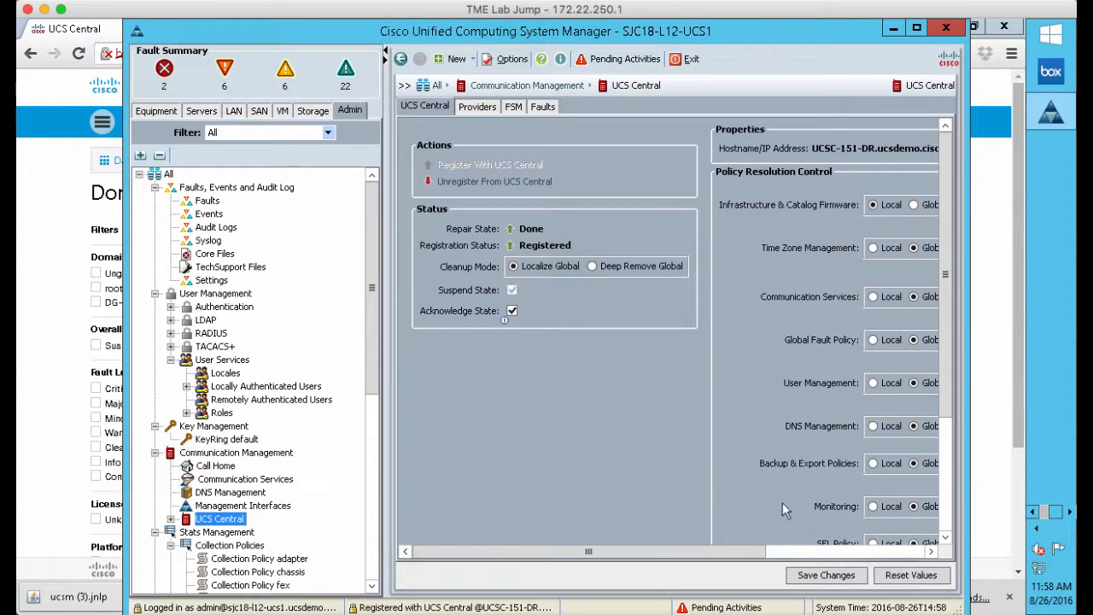
left_click(826, 575)
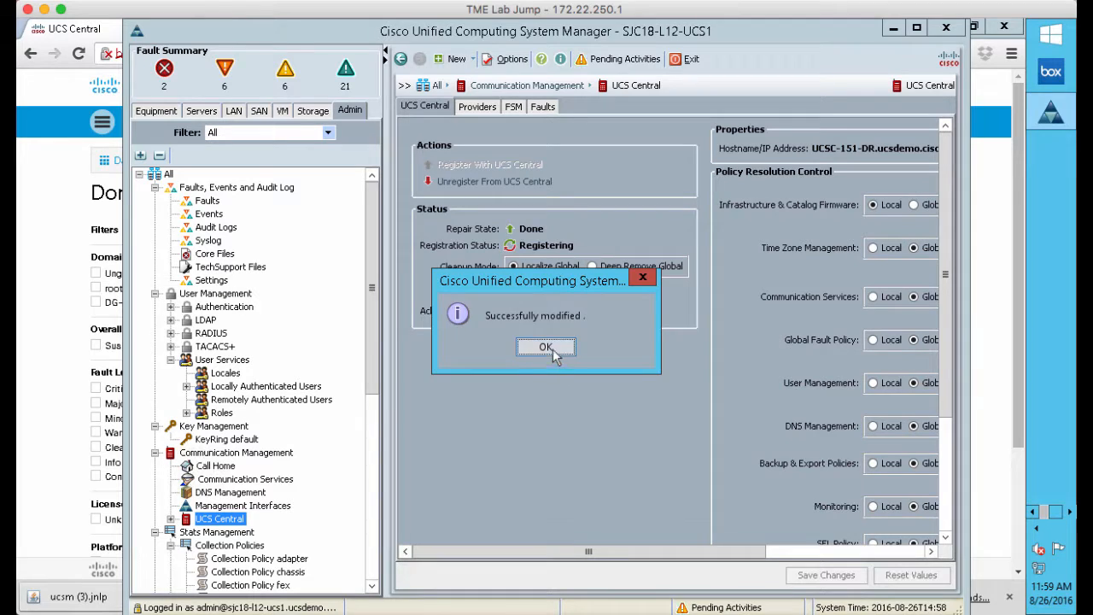
left_click(547, 346)
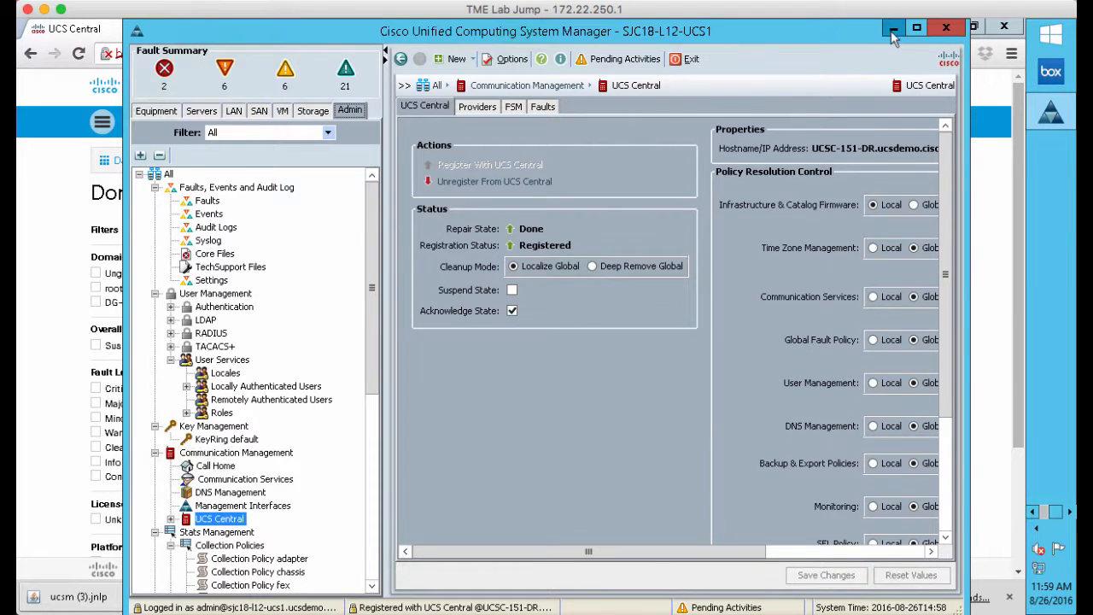
left_click(892, 30)
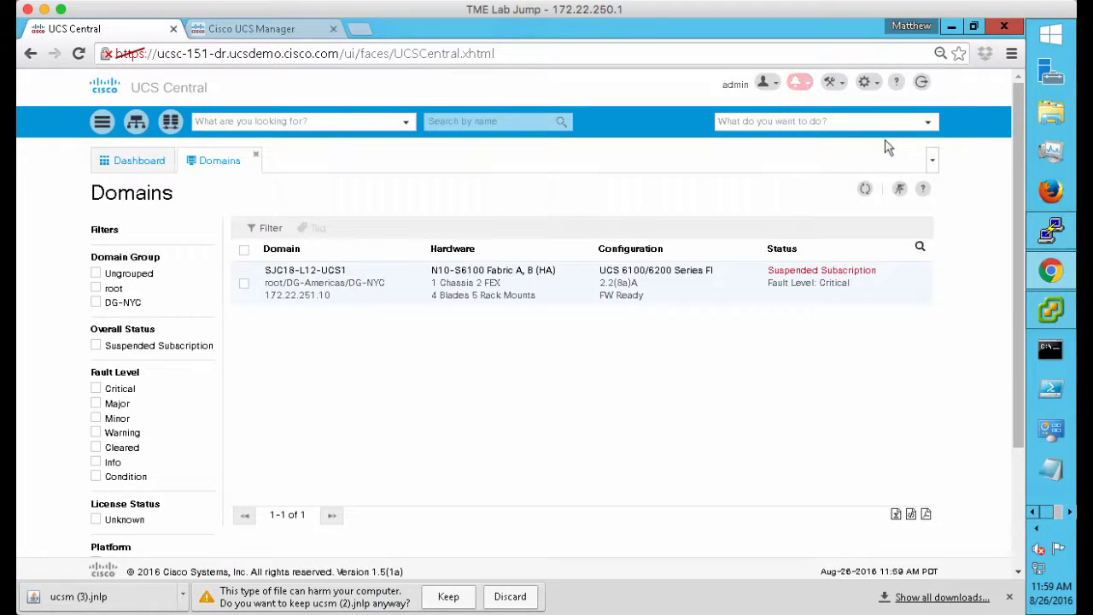
Refresh the Domains list so SJC18-L12-UCS1 shows OK, then bring UCS Manager forward
left_click(865, 189)
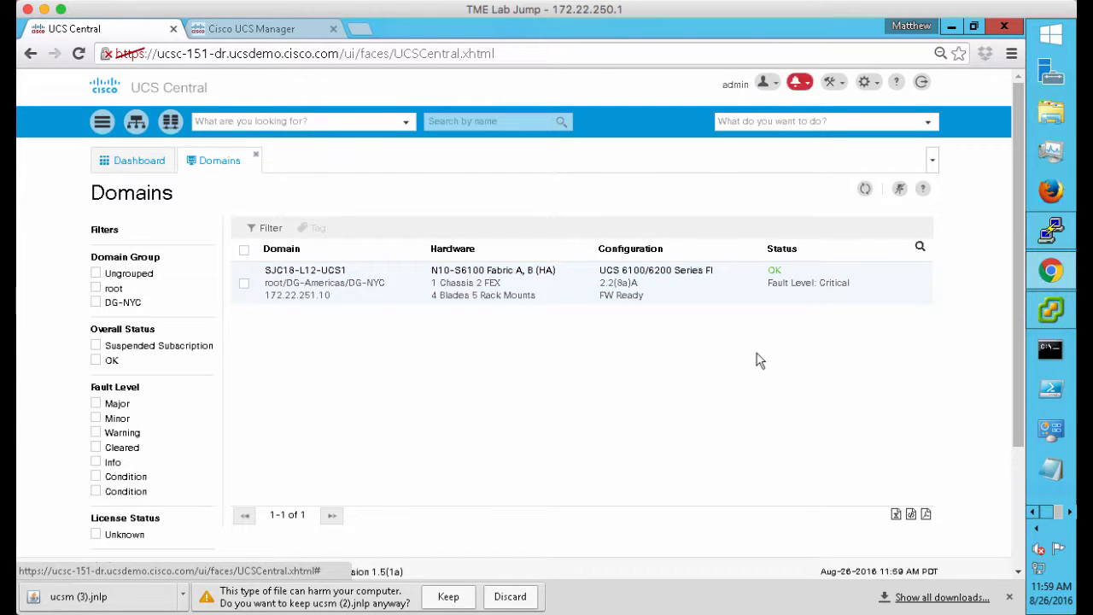
left_click(1067, 512)
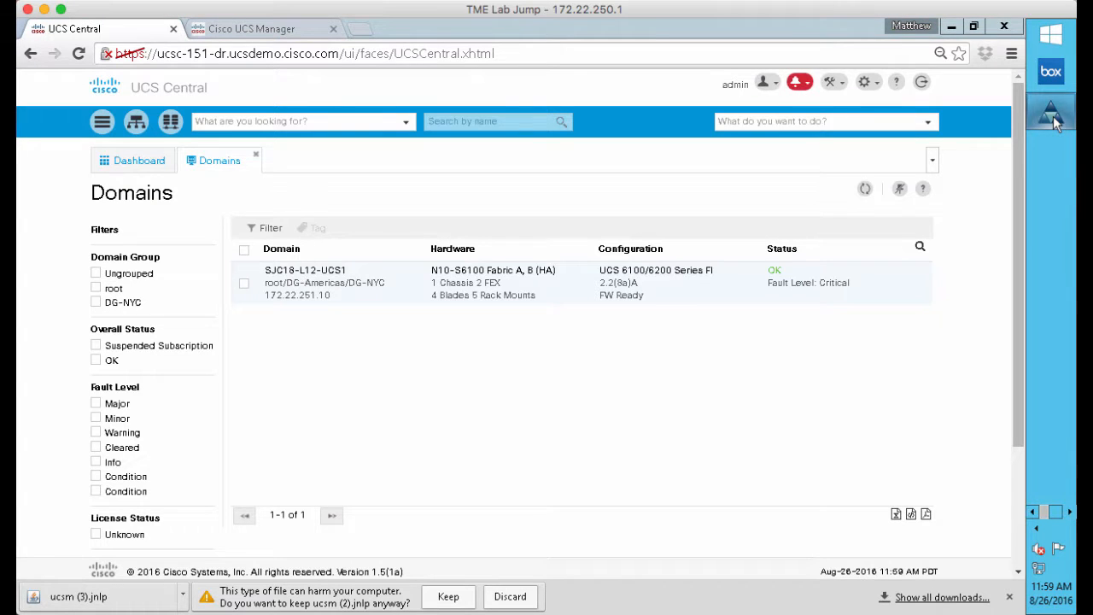
left_click(816, 439)
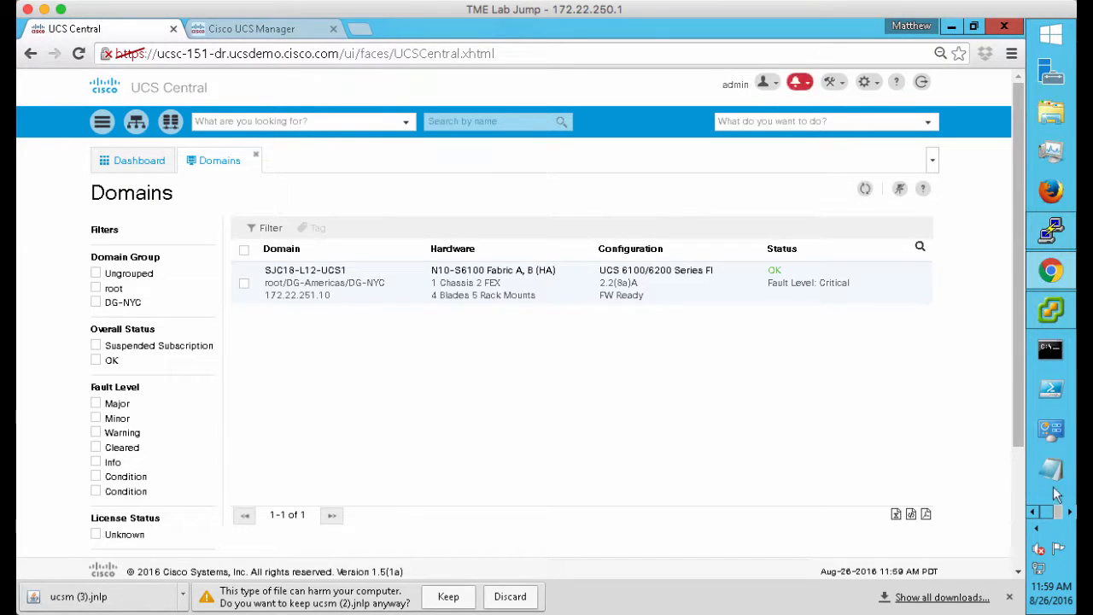
left_click(1069, 513)
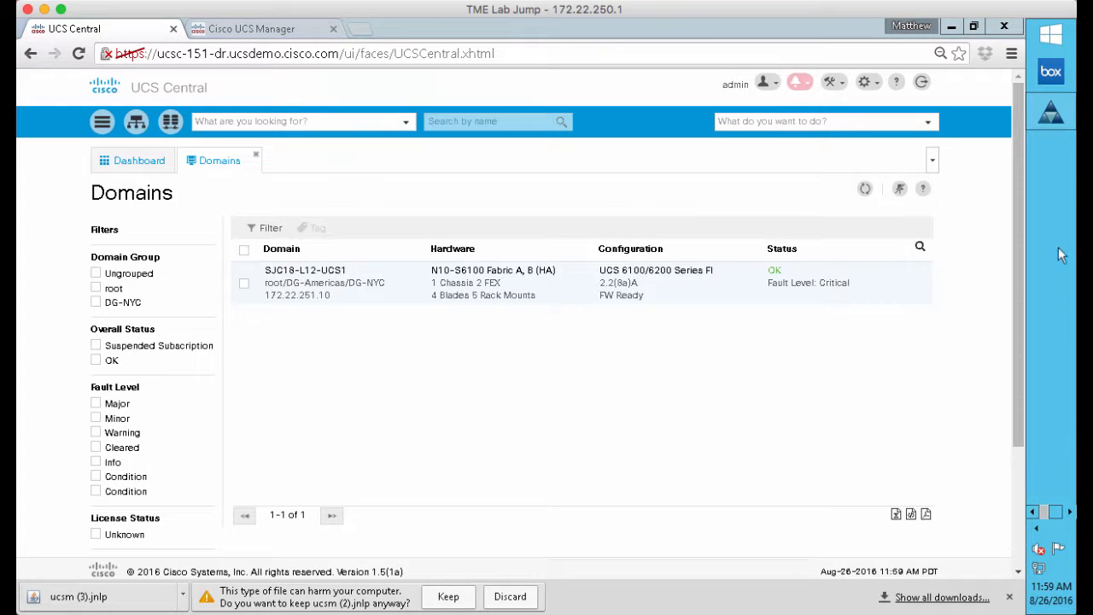
left_click(1050, 112)
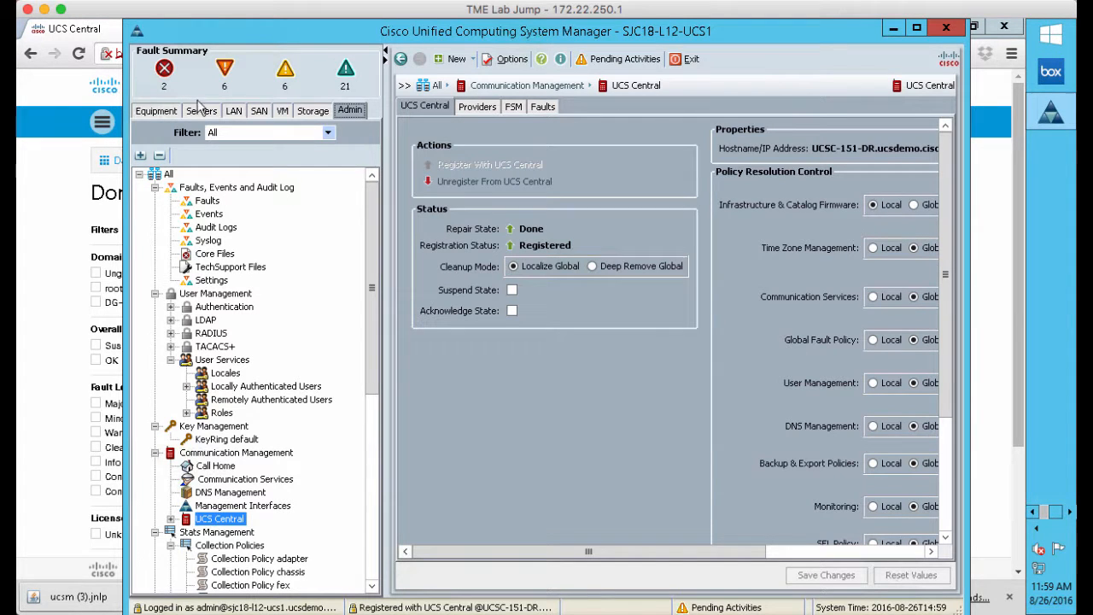
Select service profile G-SP-DR-TEST-1 under Sub-Organizations > Americas and launch its KVM console
left_click(201, 111)
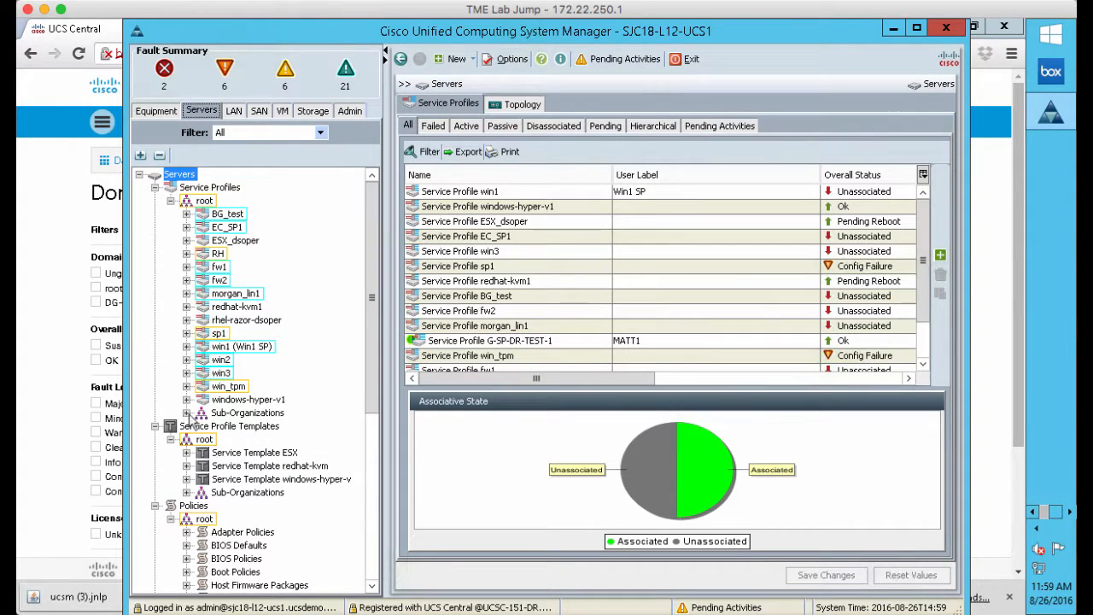
left_click(186, 414)
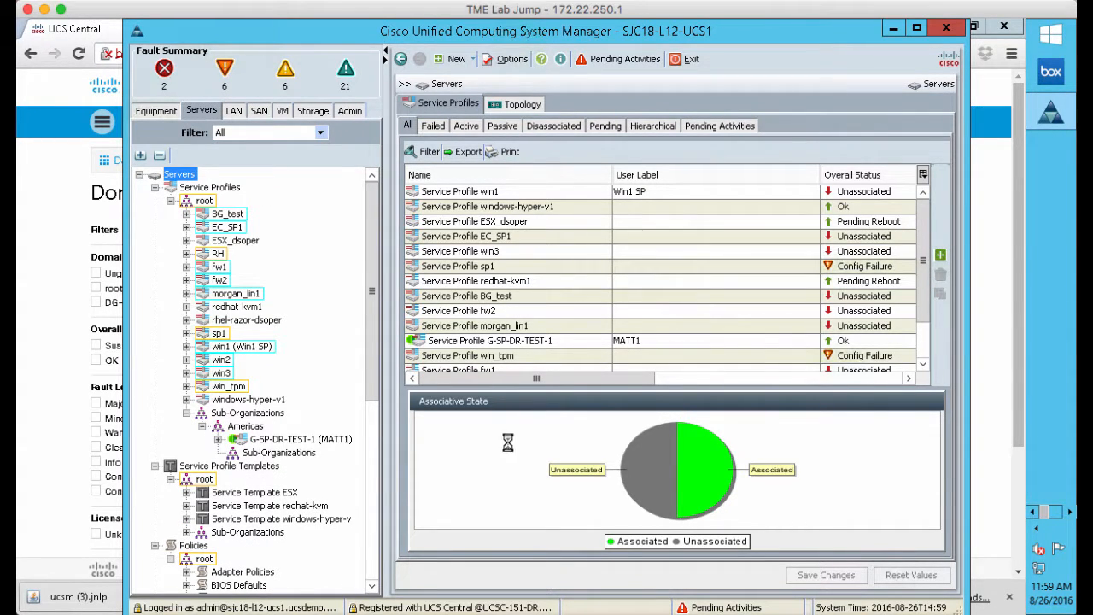
left_click(337, 443)
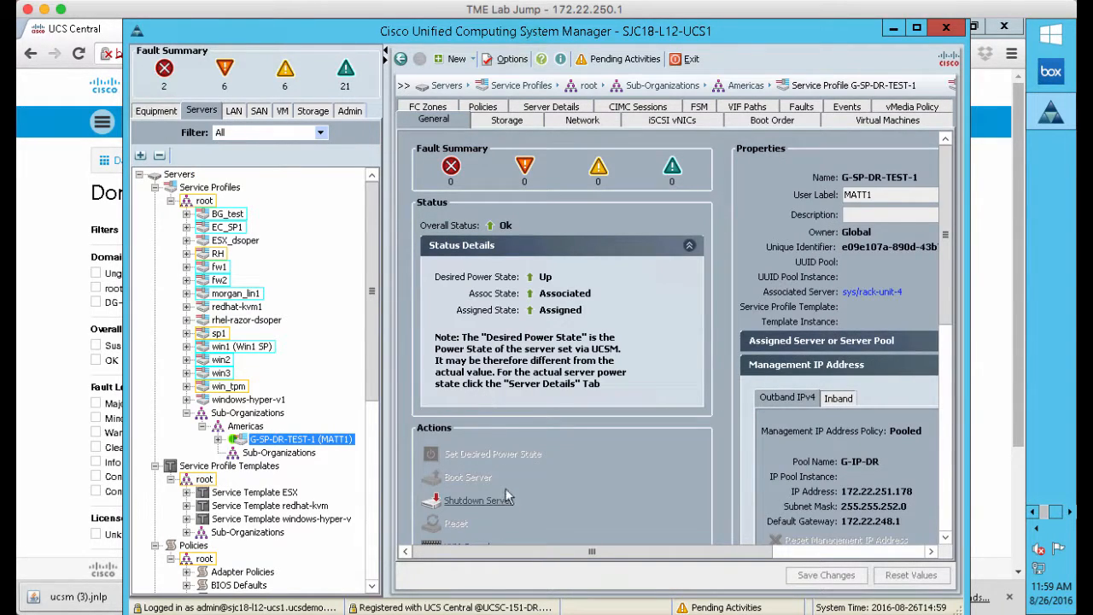
scroll(507, 493, "down", 3)
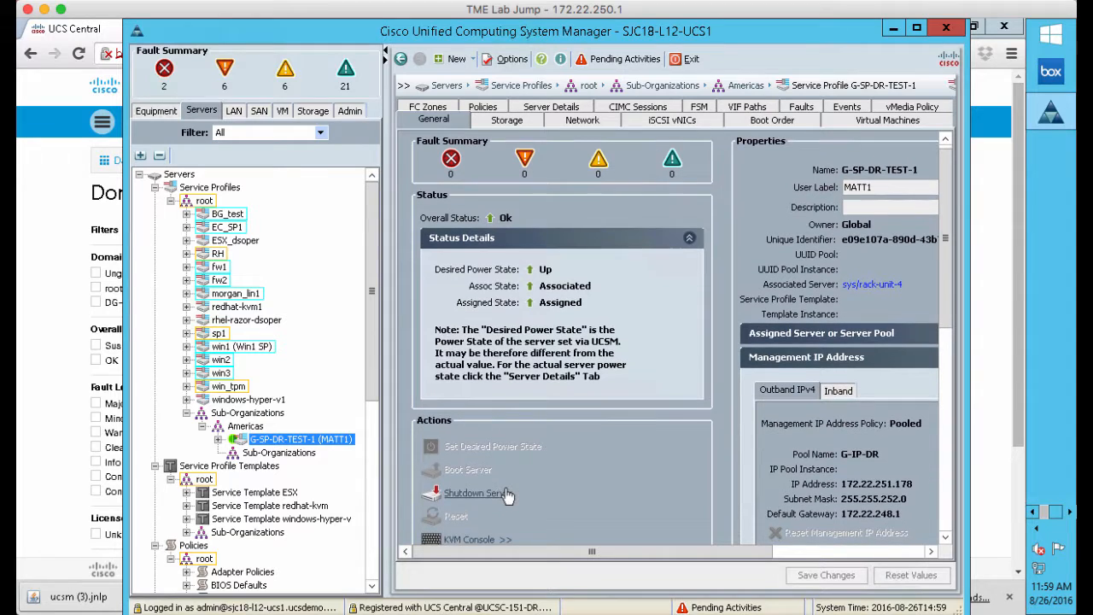
left_click(474, 540)
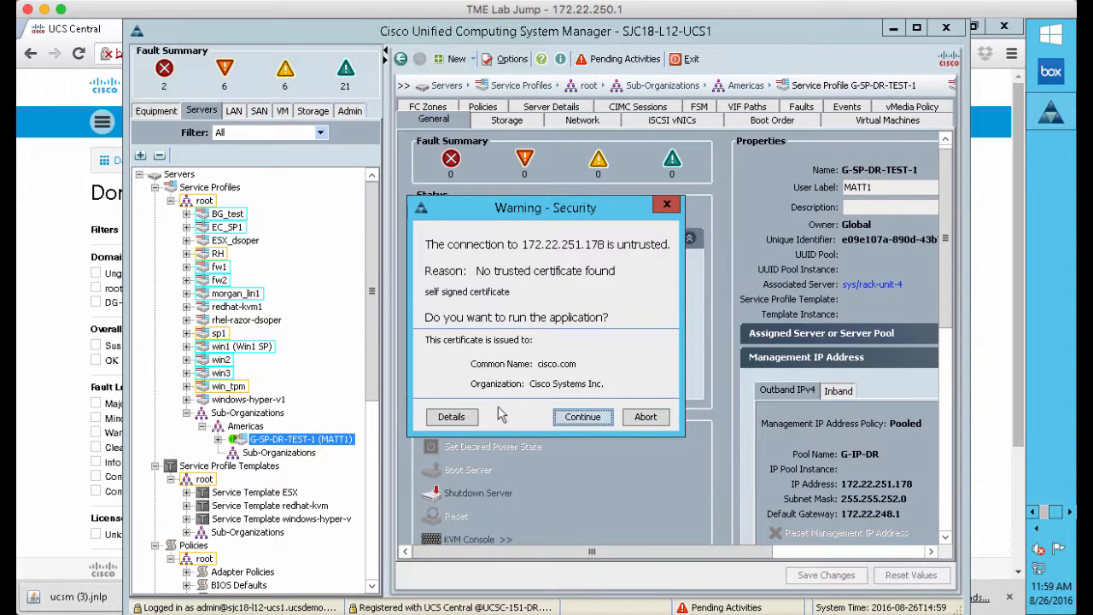
left_click(569, 422)
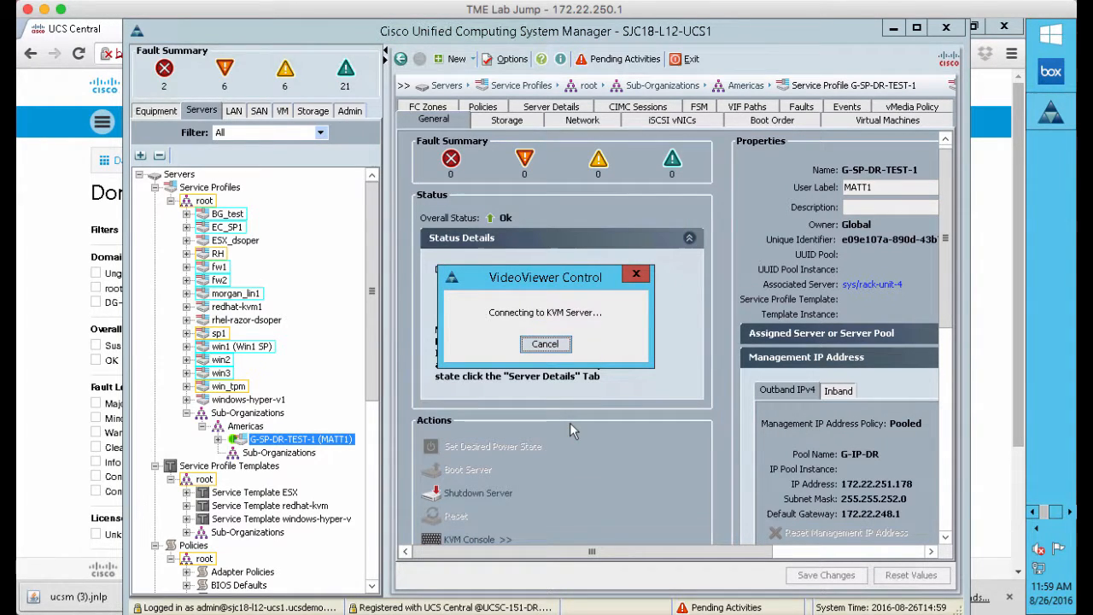